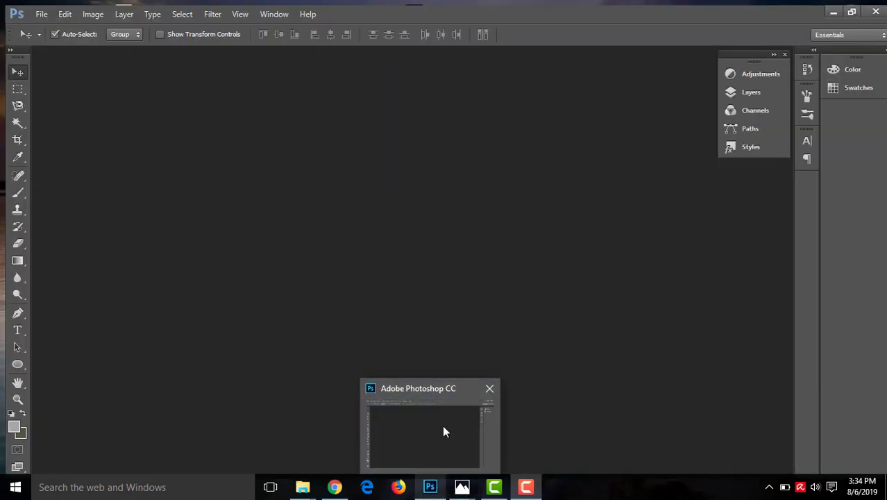
Restore the empty Photoshop workspace and start a new document from the File menu
left_click(445, 428)
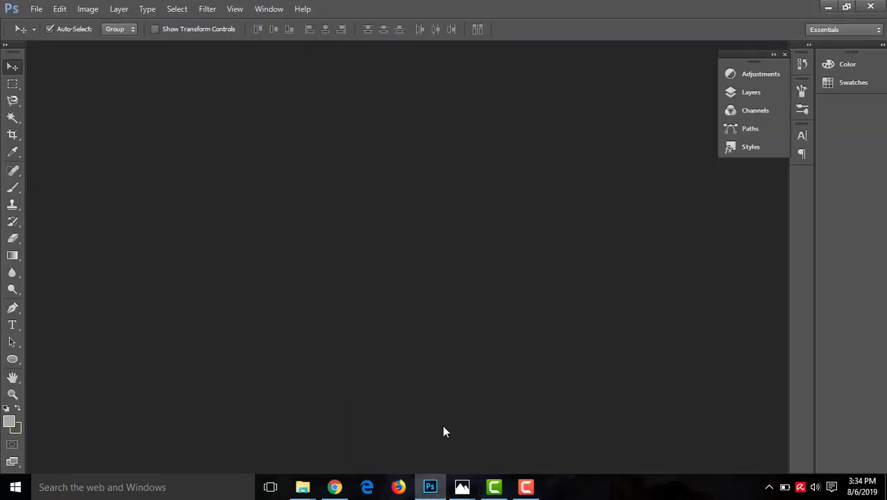
left_click(36, 9)
Name the 36 × 12 in, 300 ppi white document 'wed albm 10' and create it
left_click(50, 22)
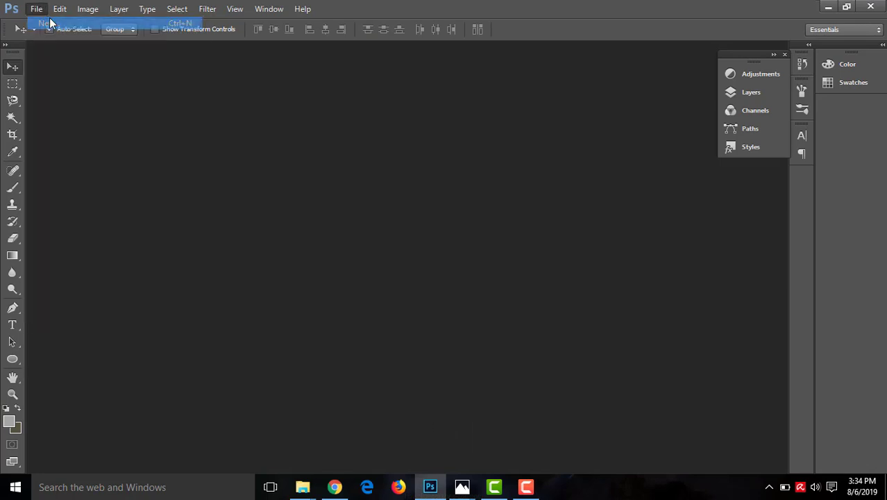
left_click(404, 170)
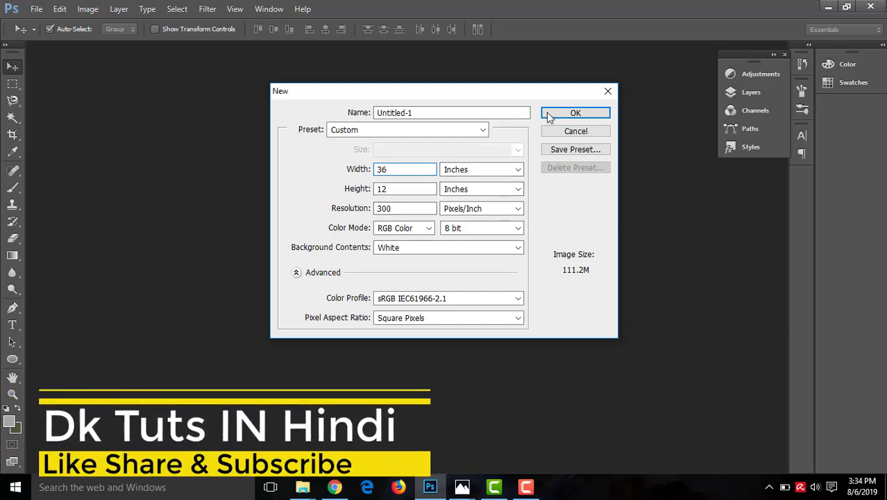
left_click(466, 113)
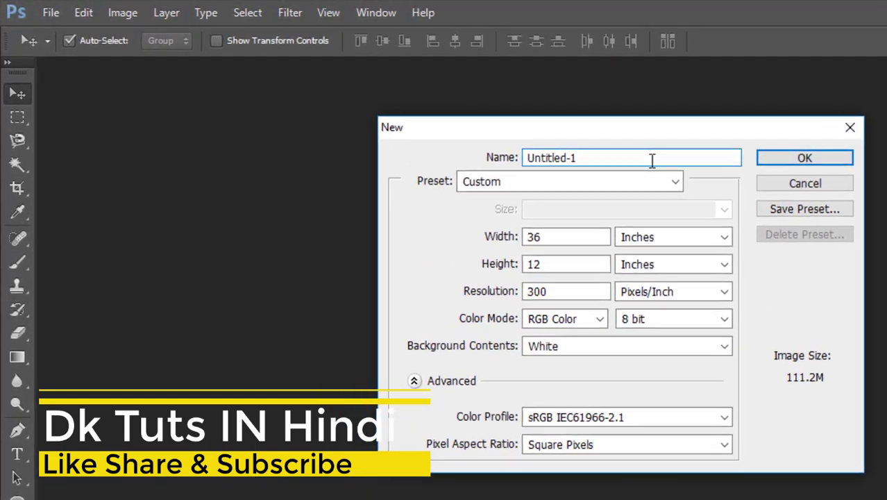
double_click(652, 160)
key("BackSpace")
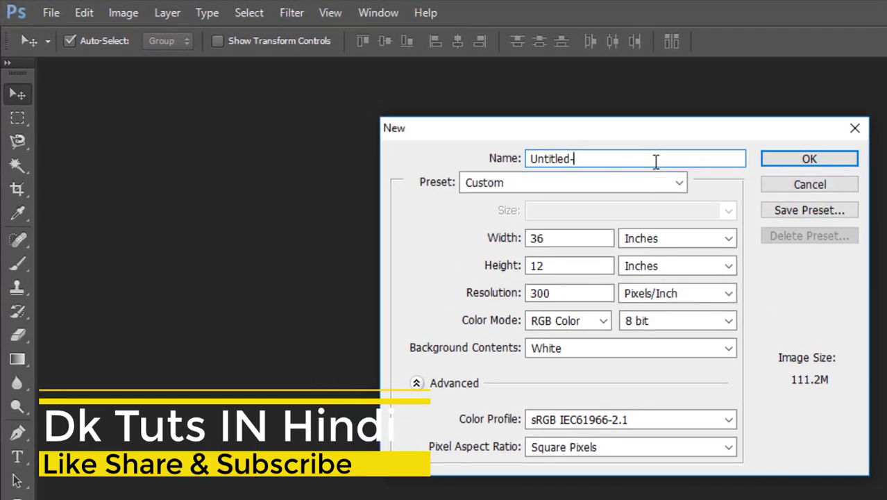
key("BackSpace")
key("BackSpace")
key("BackSpace")
key("BackSpace")
type("wed albm 10")
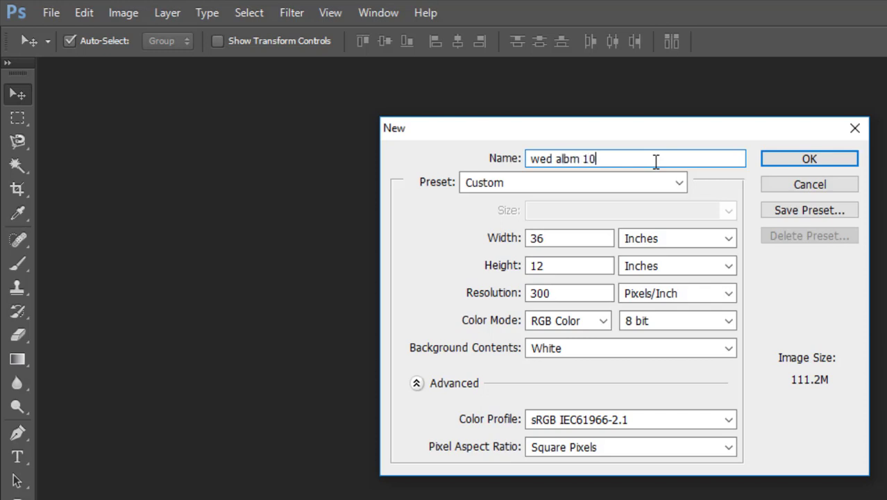
left_click(805, 161)
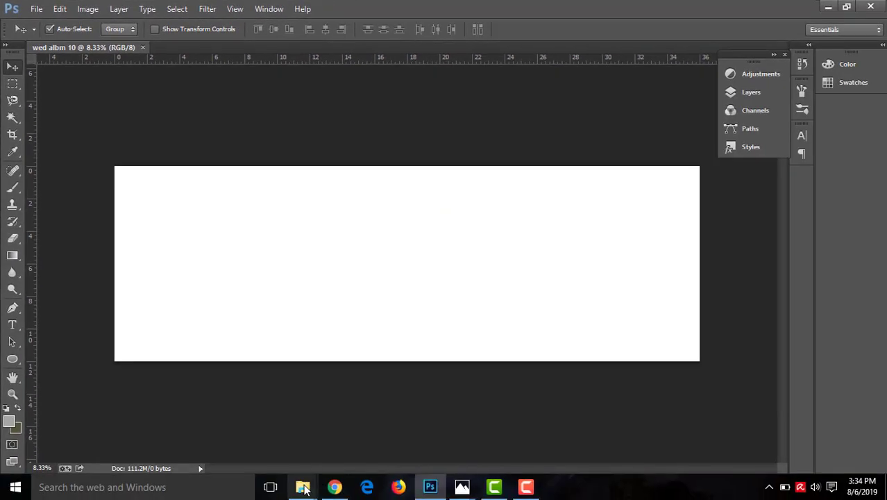
Preview the finished wed albm010.jpg sample in Photos, then return to the 010 folder
left_click(304, 487)
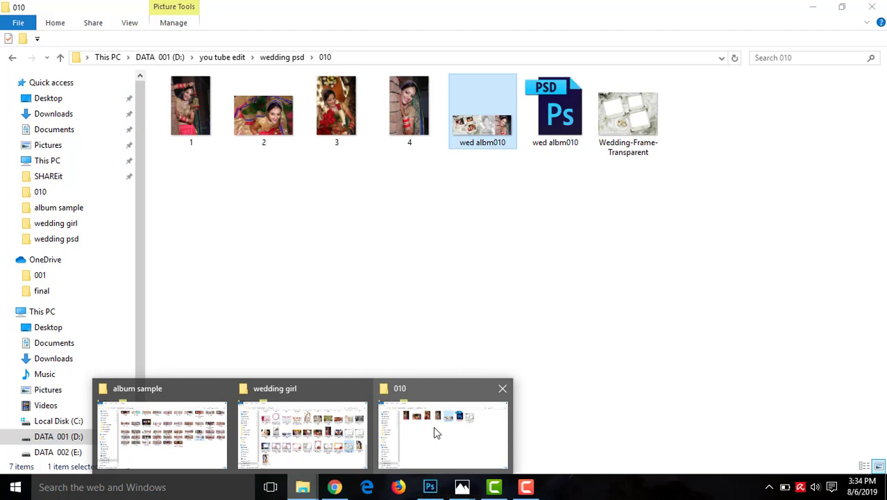
left_click(435, 430)
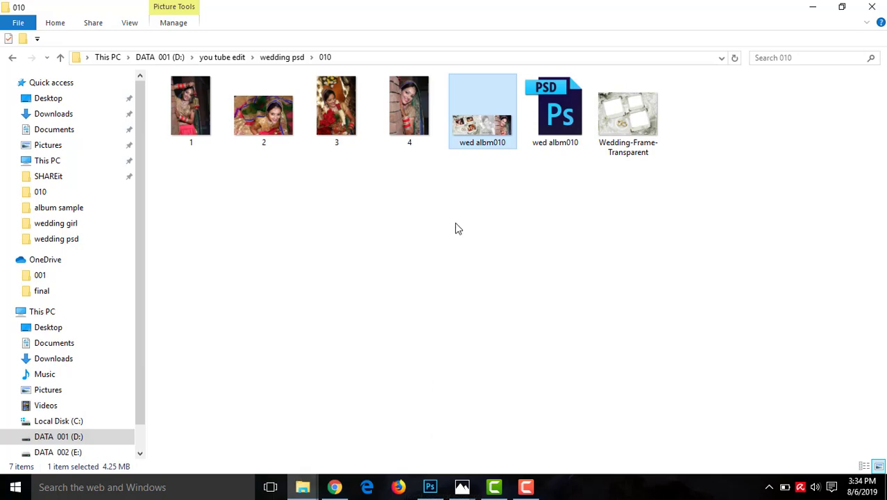
double_click(472, 150)
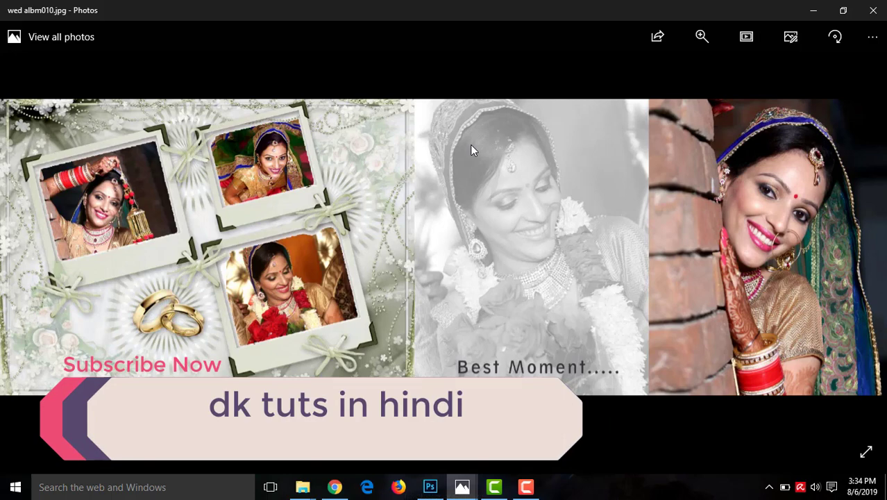
left_click(874, 10)
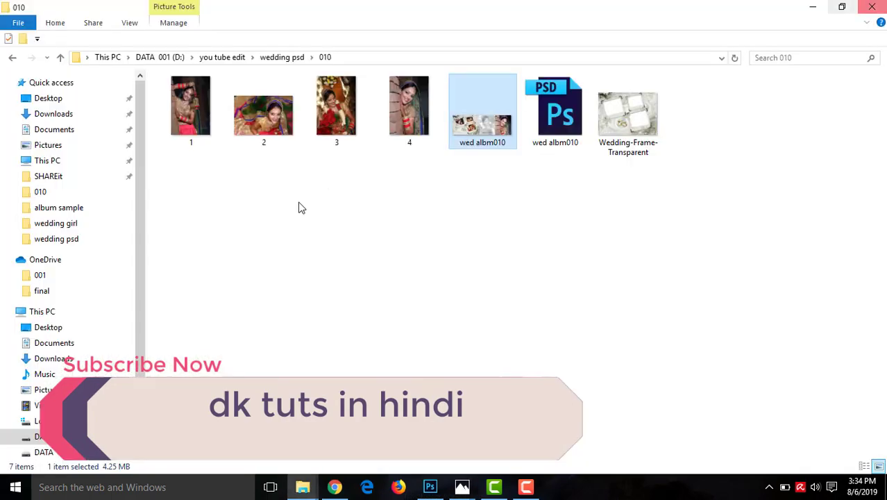
Drag Wedding-Frame-Transparent into wed albm 10 and move it flush to the left edge
left_click(616, 108)
mouse_move(615, 102)
left_mouse_down()
mouse_move(433, 489)
mouse_move(277, 253)
left_mouse_up()
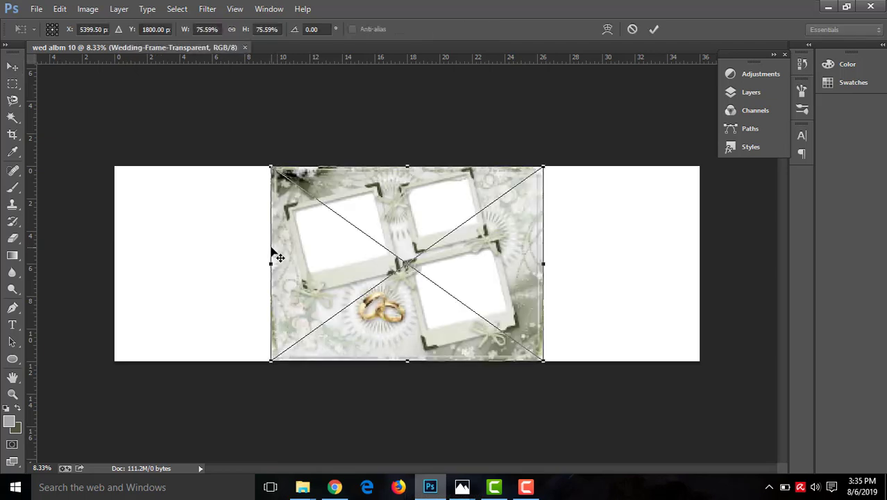
left_click(653, 30)
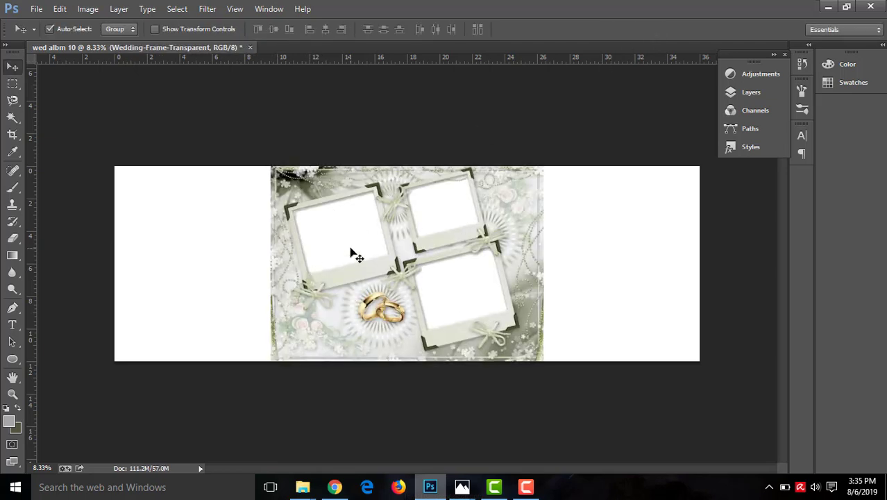
left_click_drag(353, 253, 198, 248)
left_click_drag(333, 301, 175, 301)
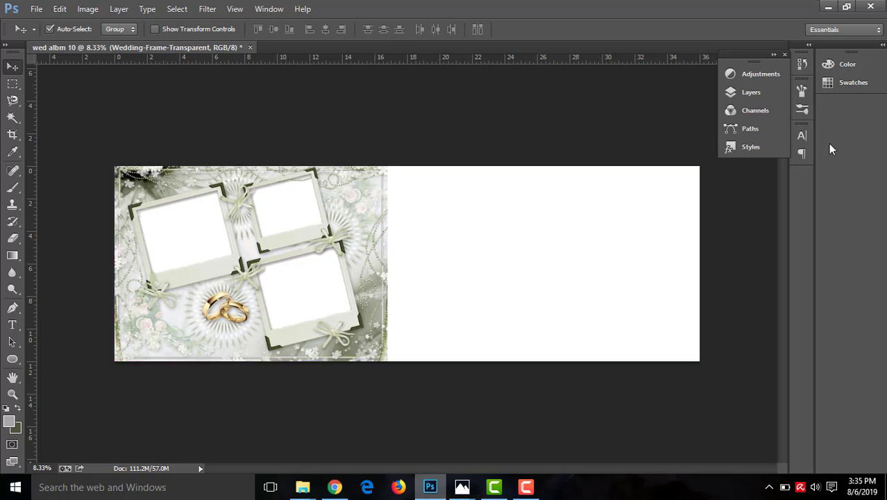
Place photo 4 enlarged at the spread's top-right end and nudge it slightly right
left_click(827, 7)
left_click(413, 108)
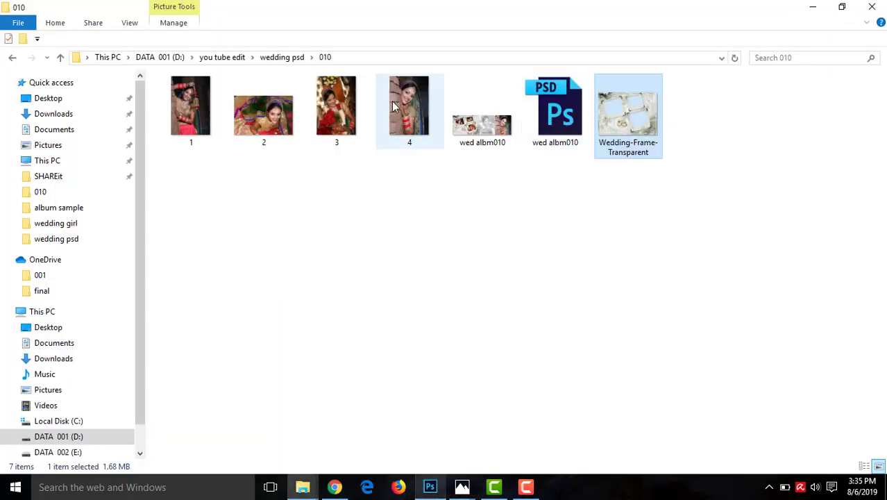
mouse_move(393, 106)
left_mouse_down()
mouse_move(429, 491)
mouse_move(522, 298)
left_mouse_up()
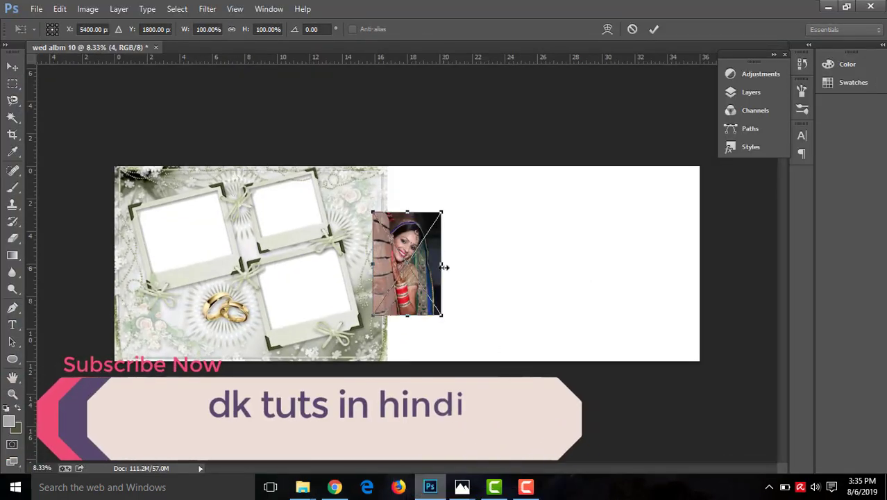
mouse_move(440, 262)
left_mouse_down()
mouse_move(611, 210)
mouse_move(690, 222)
left_mouse_up()
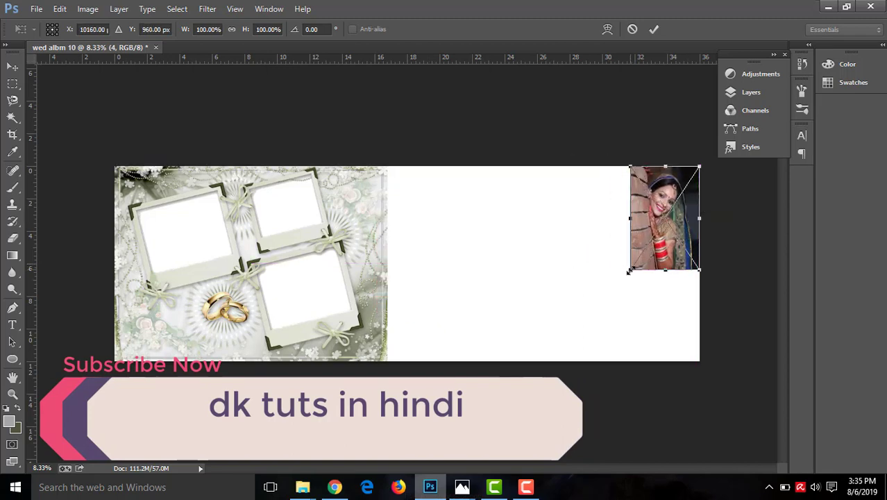
left_click_drag(628, 272, 515, 358)
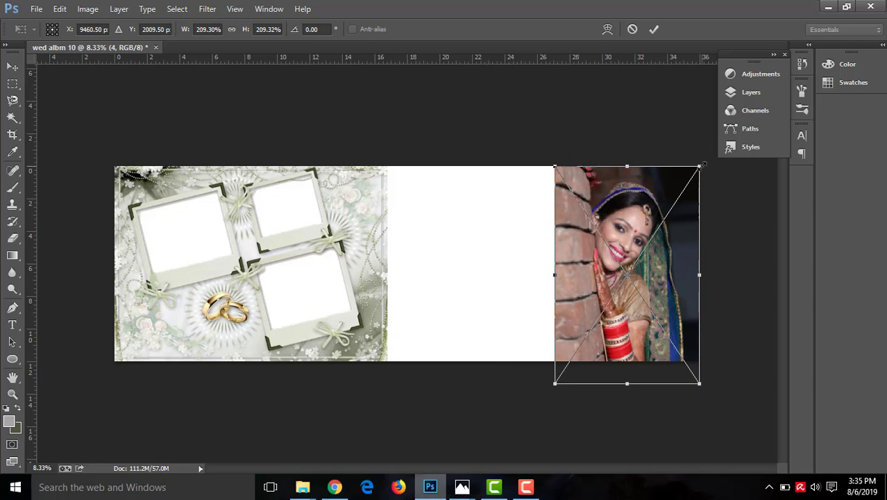
left_click_drag(701, 165, 709, 154)
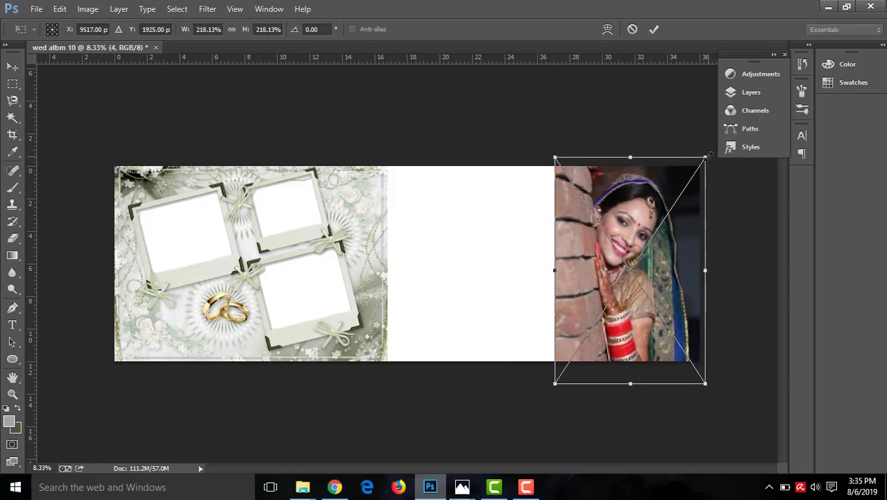
key("Return")
key("shift+Right")
key("shift+Right")
key("shift+Right")
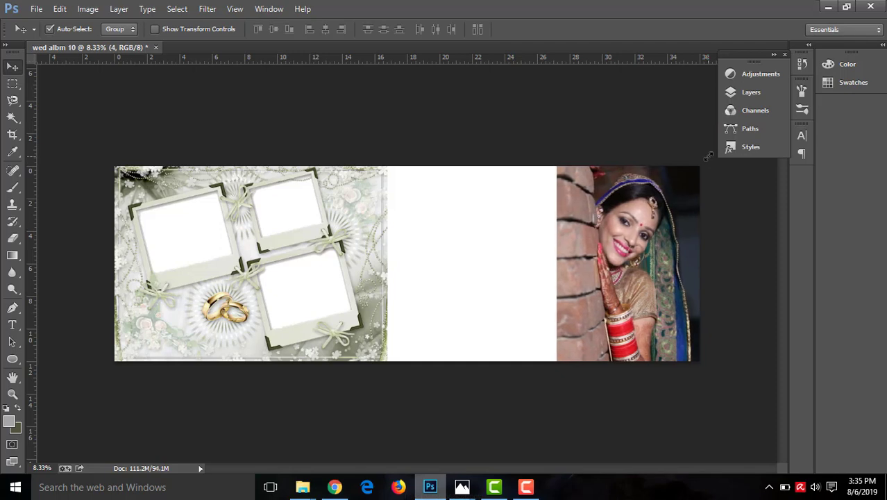
key("shift+Right")
key("shift+Right")
key("shift+Right")
key("shift+Right")
key("shift+Right")
key("shift+Right")
key("shift+Right")
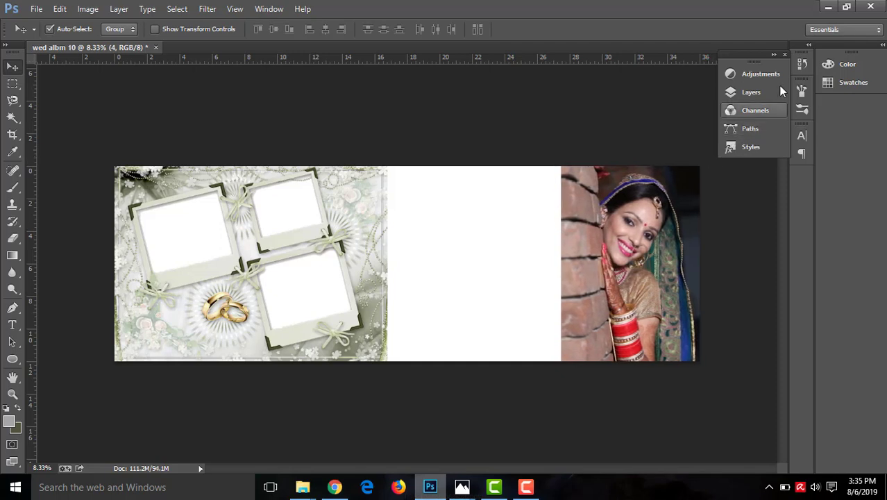
Rasterize the photo's layer 4 in the Layers panel
left_click(754, 93)
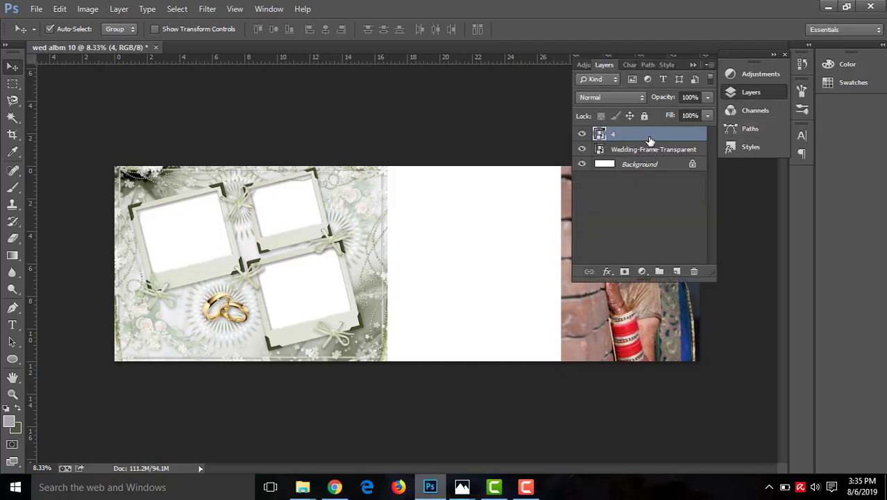
right_click(649, 137)
left_click(667, 197)
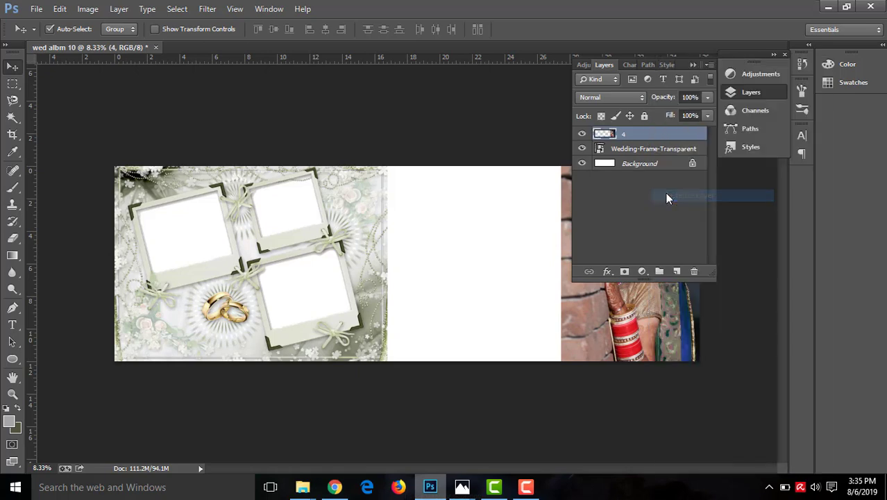
left_click(692, 67)
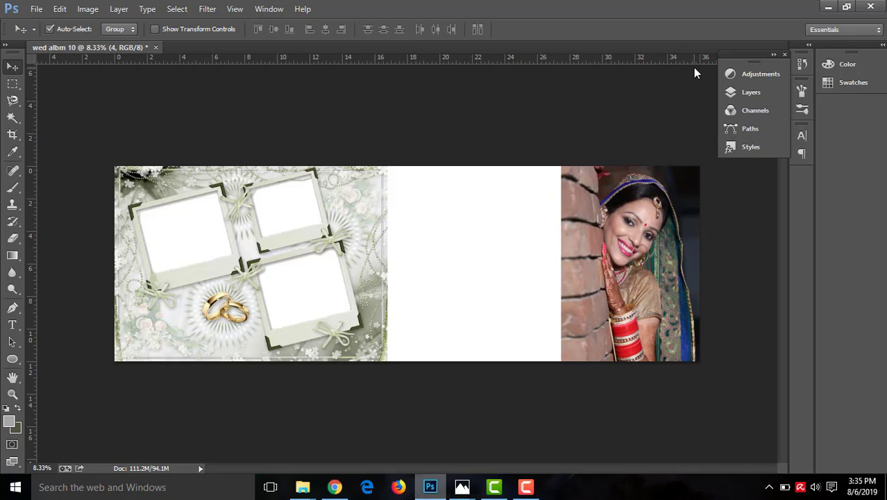
Place photo 3, the bride with red roses, enlarged in the middle of the spread
left_click(828, 7)
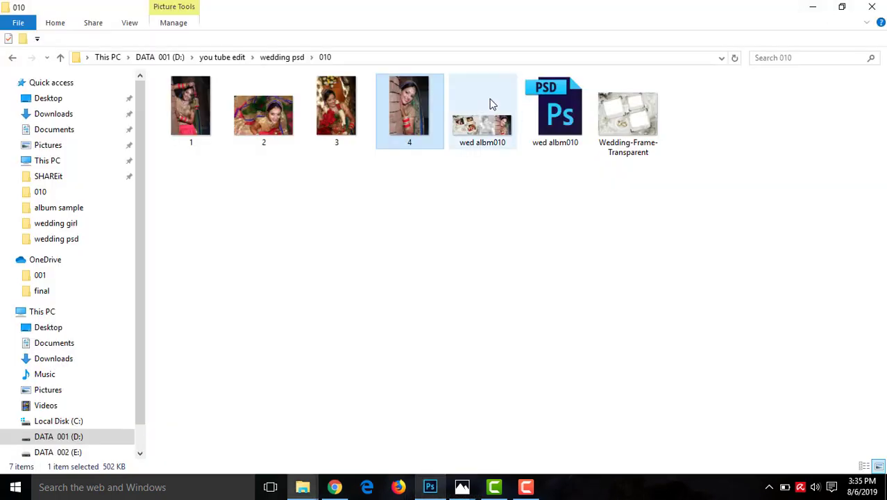
left_click(319, 129)
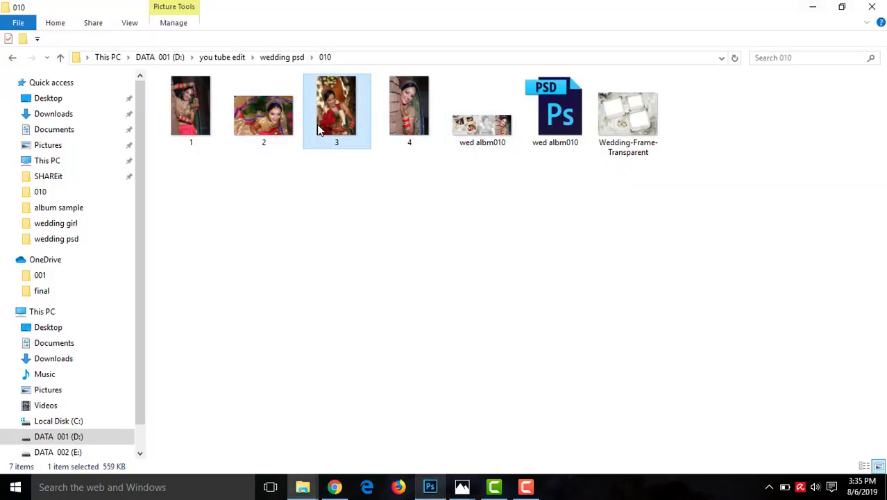
left_click_drag(318, 123, 433, 490)
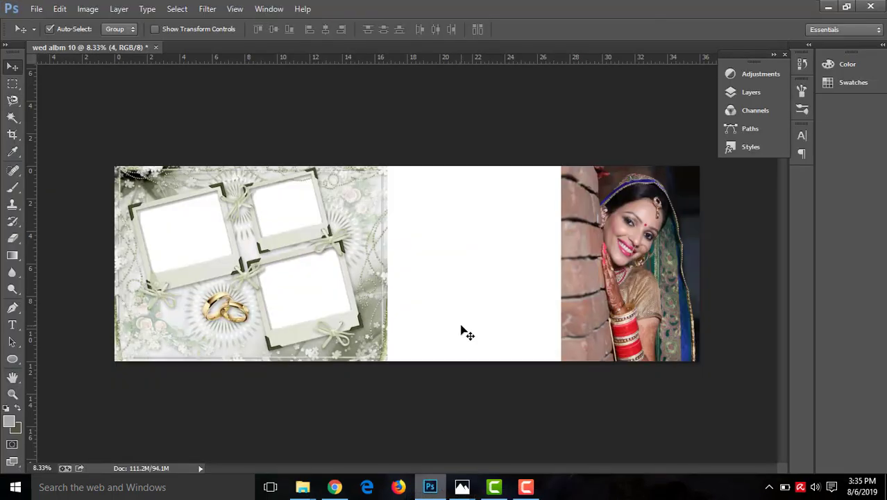
left_click_drag(433, 490, 462, 333)
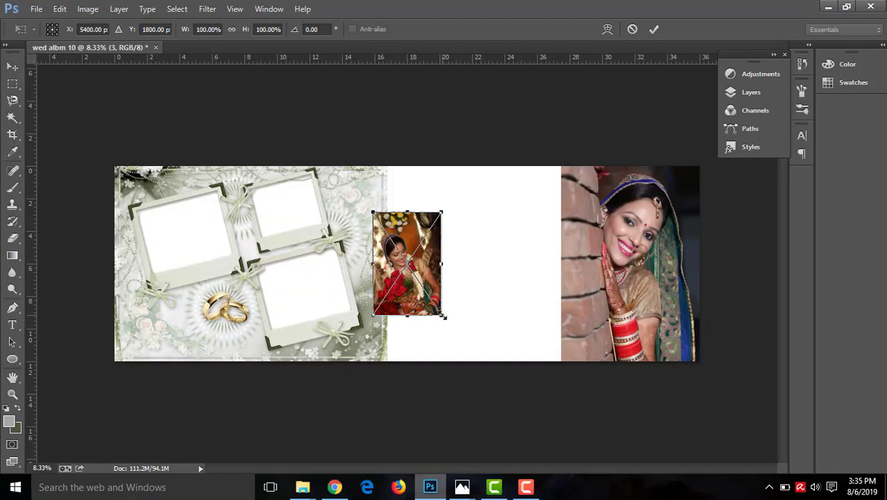
mouse_move(442, 315)
left_mouse_down()
mouse_move(494, 382)
mouse_move(532, 411)
left_mouse_up()
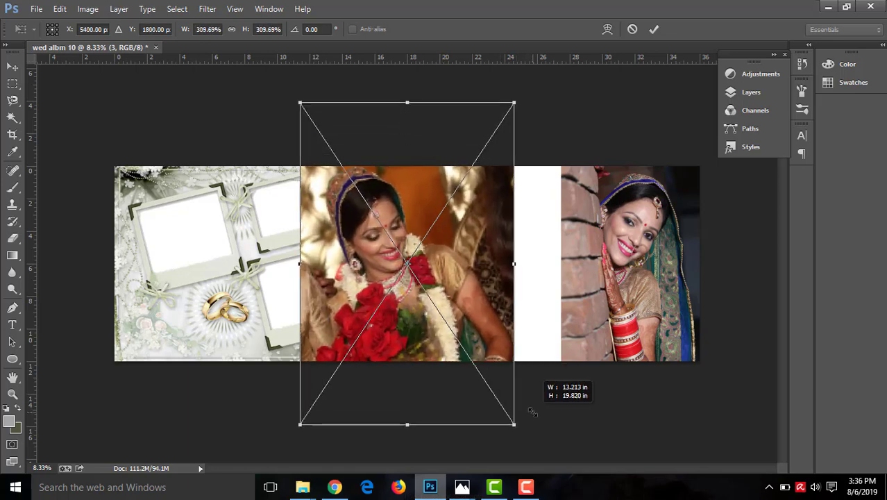
left_click_drag(448, 284, 516, 290)
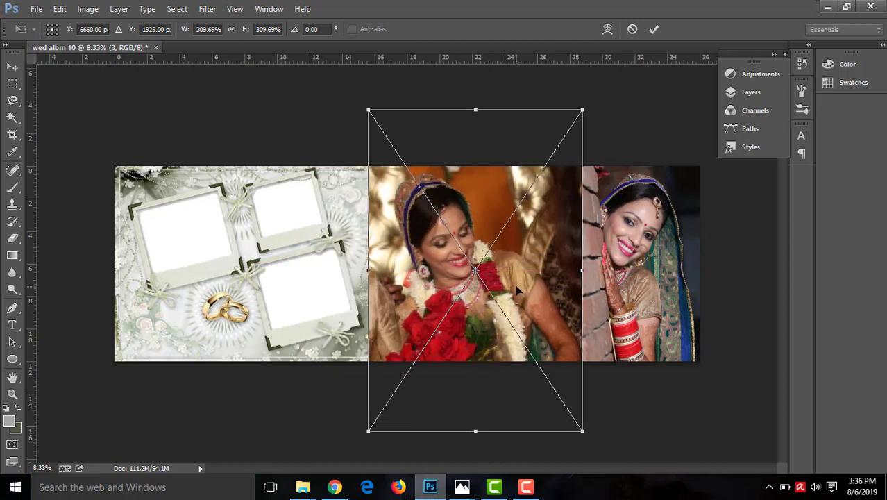
key("Return")
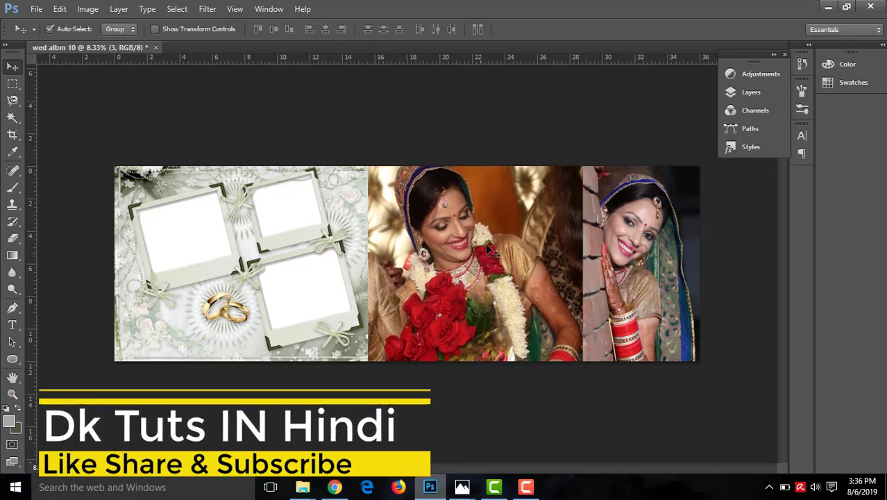
Rasterize layer 3 and desaturate the middle photo to black and white
left_click(753, 92)
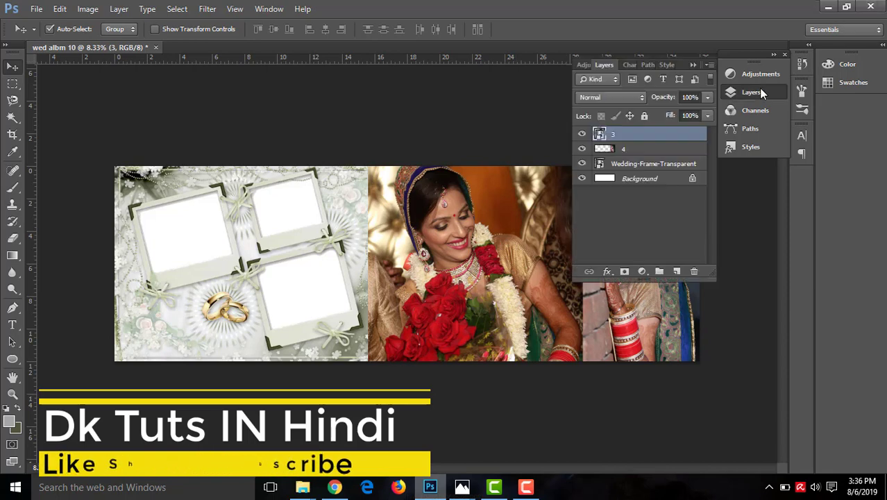
right_click(648, 136)
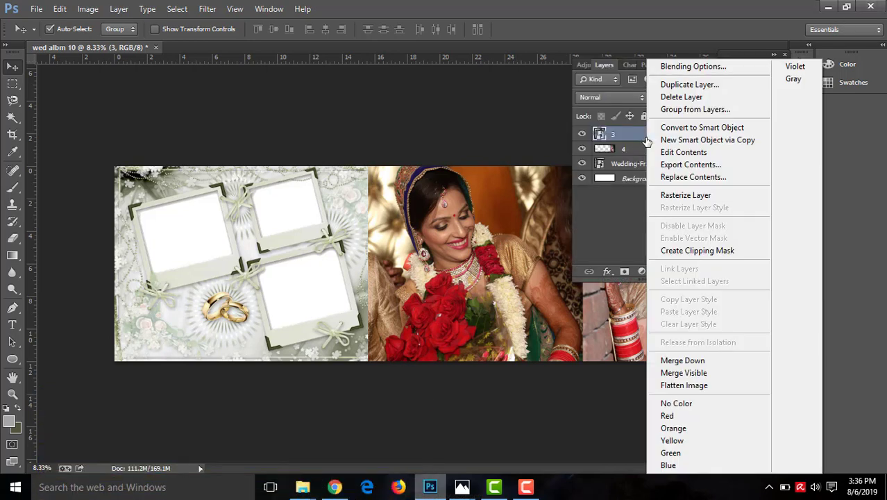
left_click(668, 195)
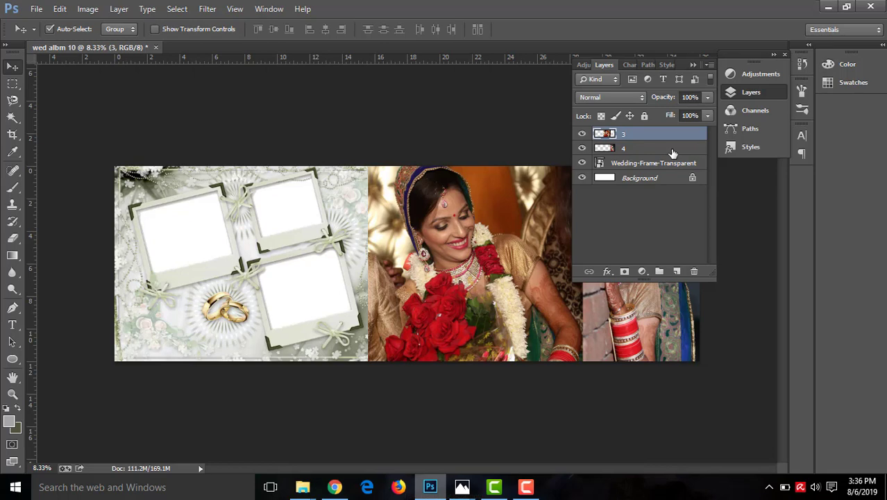
key("ctrl+shift+u")
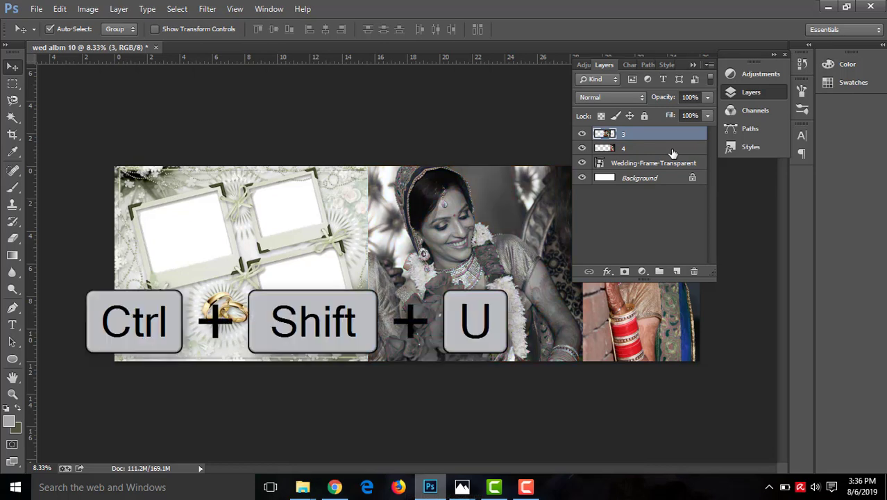
Apply Levels with inputs 6, 1.61 and 182 to the middle photo
key("ctrl+l")
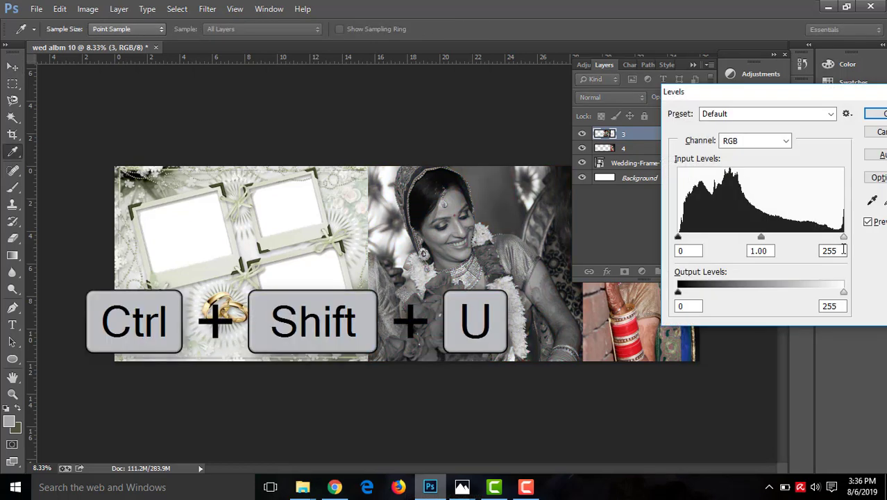
left_click_drag(843, 237, 796, 237)
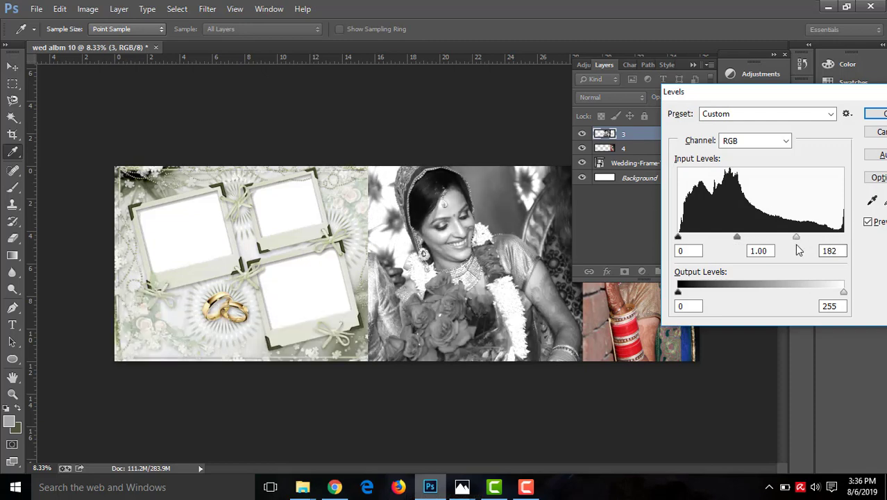
left_click(796, 238)
left_click_drag(678, 238, 681, 238)
left_click_drag(738, 237, 719, 238)
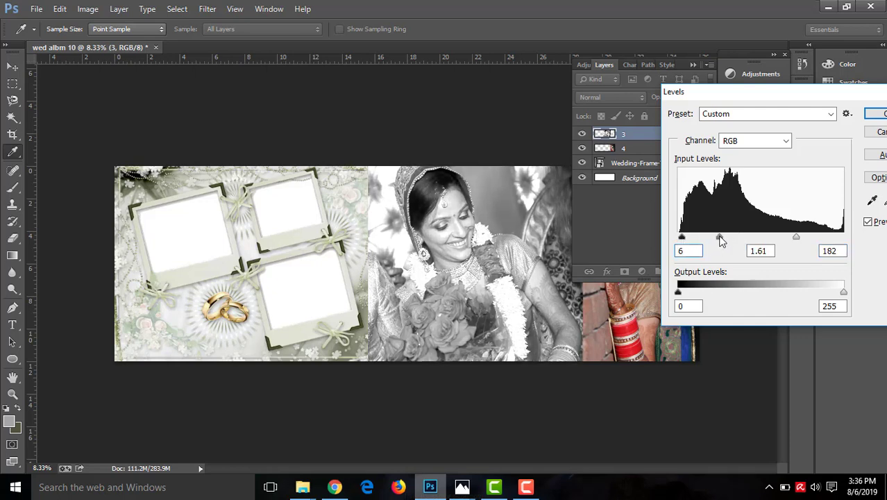
left_click(878, 113)
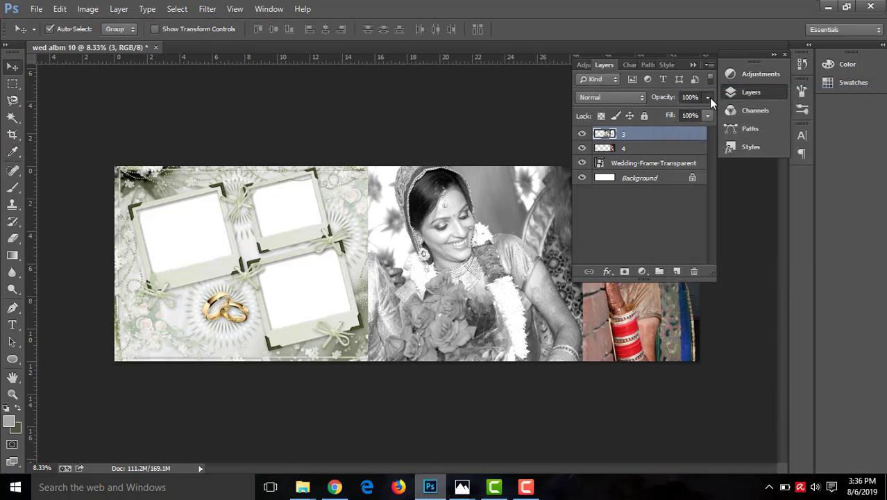
Set layer 3's opacity to 76% and open Levels for the right bride photo
left_click(708, 98)
left_click_drag(707, 113, 689, 115)
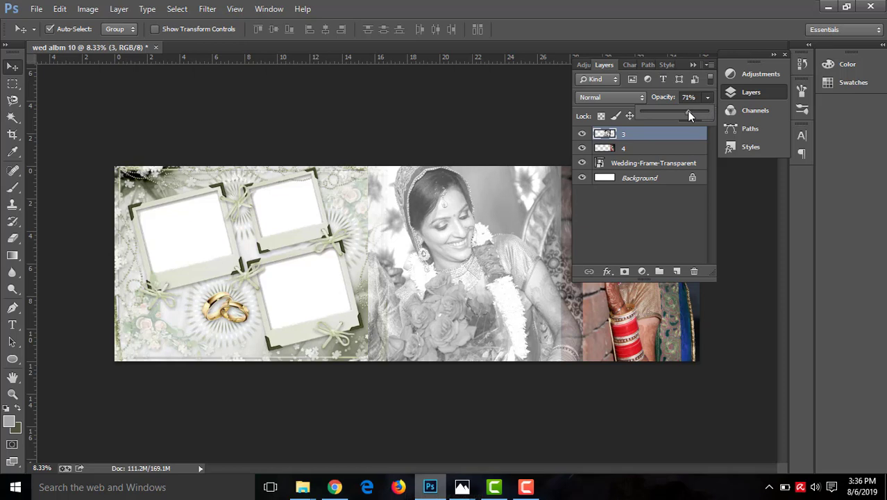
left_click_drag(691, 111, 693, 111)
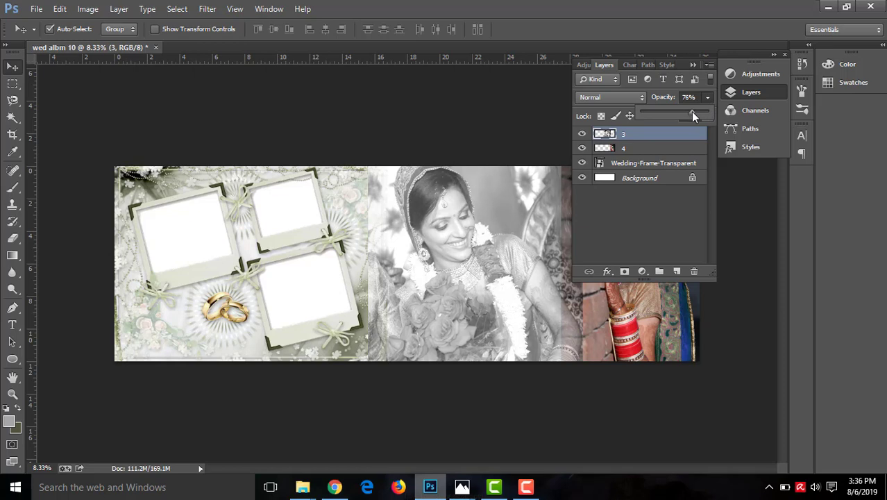
left_click(692, 65)
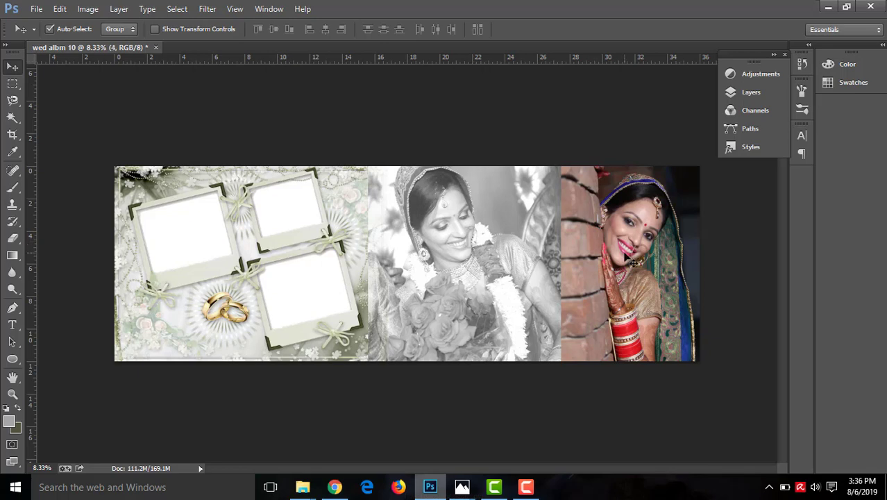
key("ctrl+l")
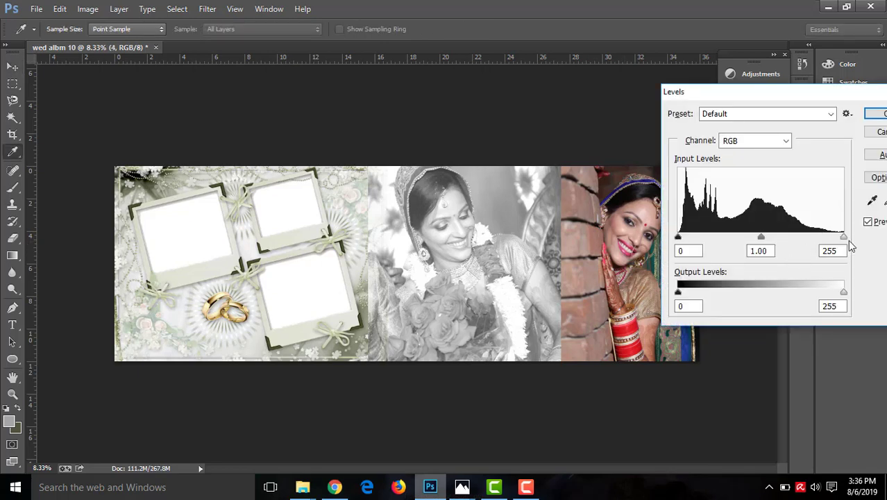
Apply Levels 6 / 1.09 / 230 to the right bride photo, then select the frame
left_click_drag(843, 239, 828, 240)
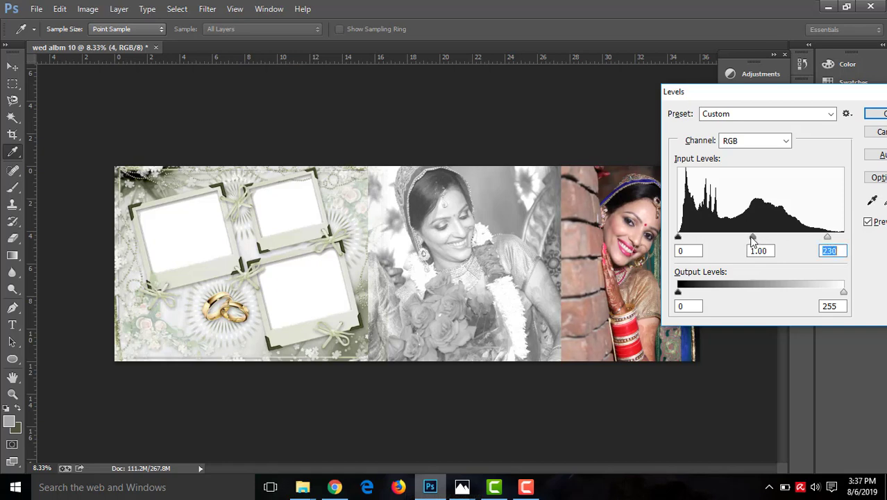
left_click_drag(753, 240, 749, 241)
left_click_drag(679, 240, 683, 241)
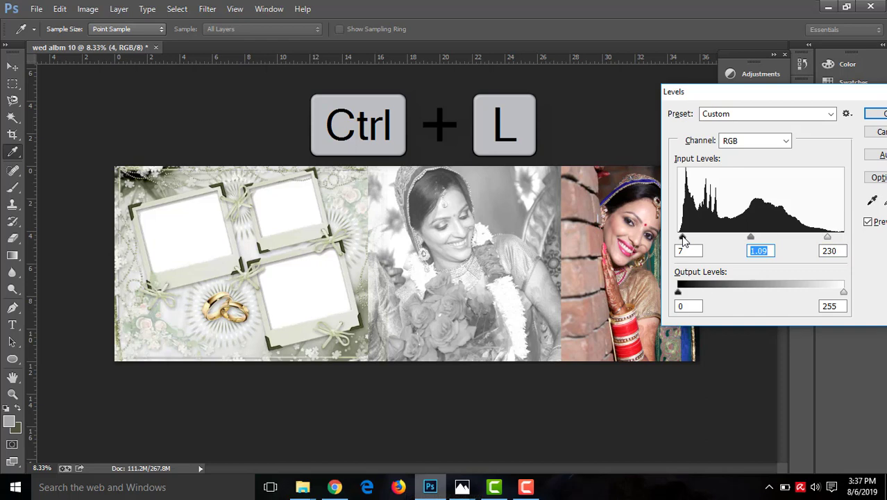
left_click(878, 114)
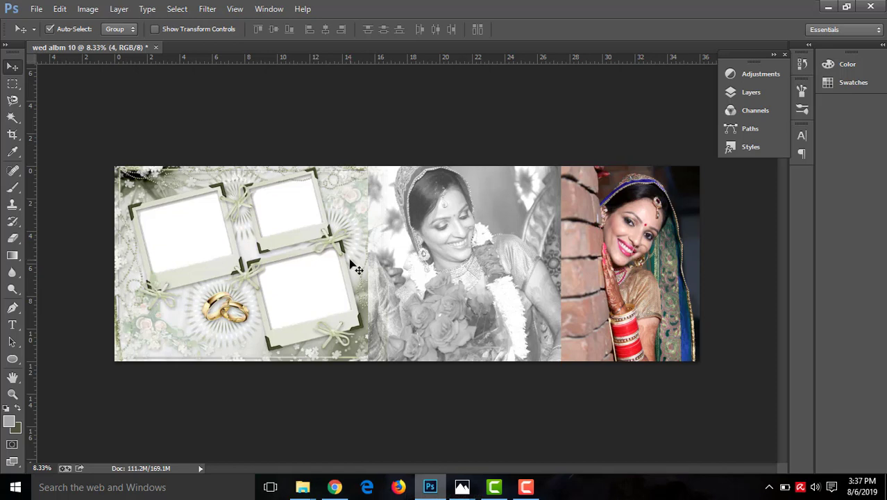
left_click(230, 269)
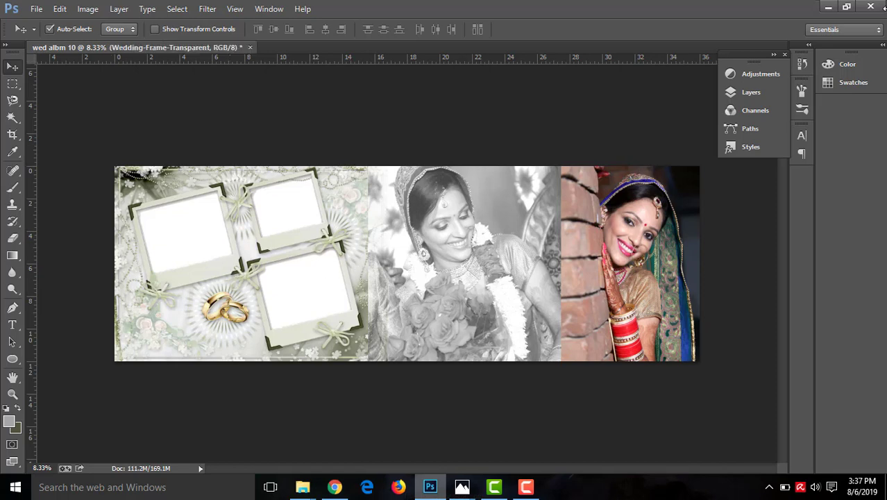
Drag photos 1, 2 and 3 from the 010 folder into Photoshop as separate documents
left_click(828, 12)
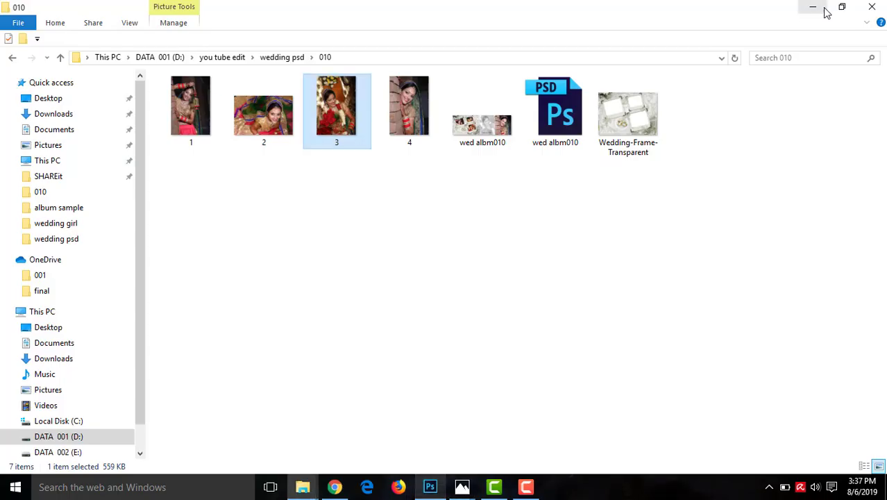
left_click(196, 115)
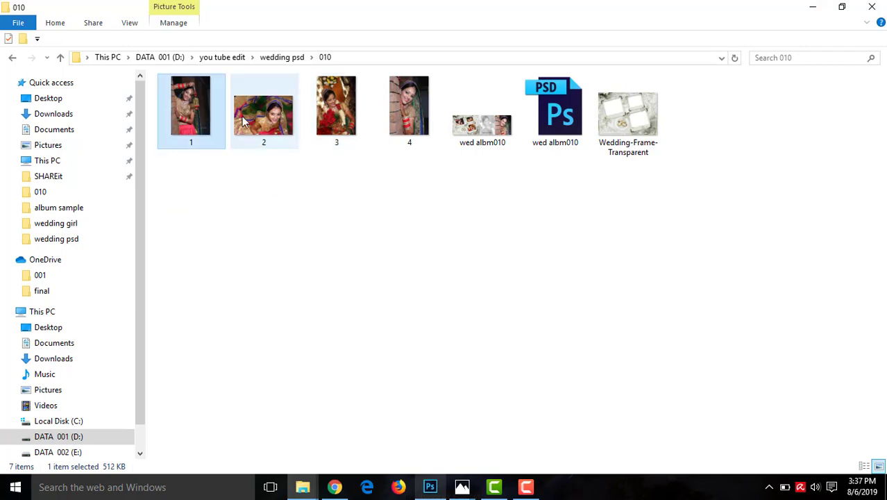
left_click(243, 118, "ctrl")
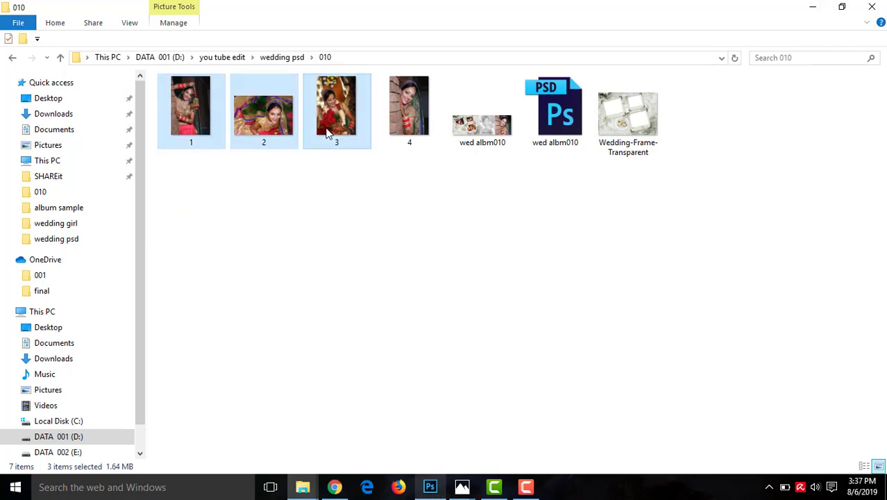
mouse_move(329, 132)
left_mouse_down()
mouse_move(432, 494)
mouse_move(539, 203)
left_mouse_up()
left_click_drag(429, 73, 426, 45)
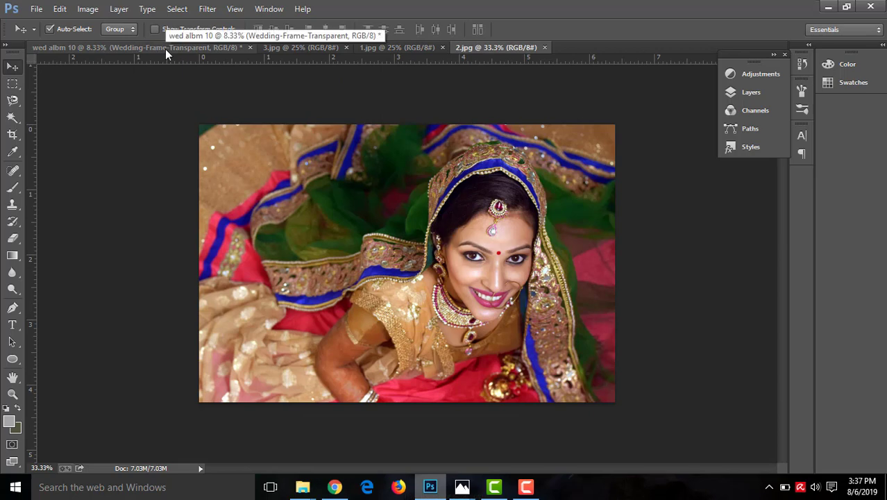
Rasterize the Wedding-Frame-Transparent layer in the wed albm 10 album document
left_click(165, 47)
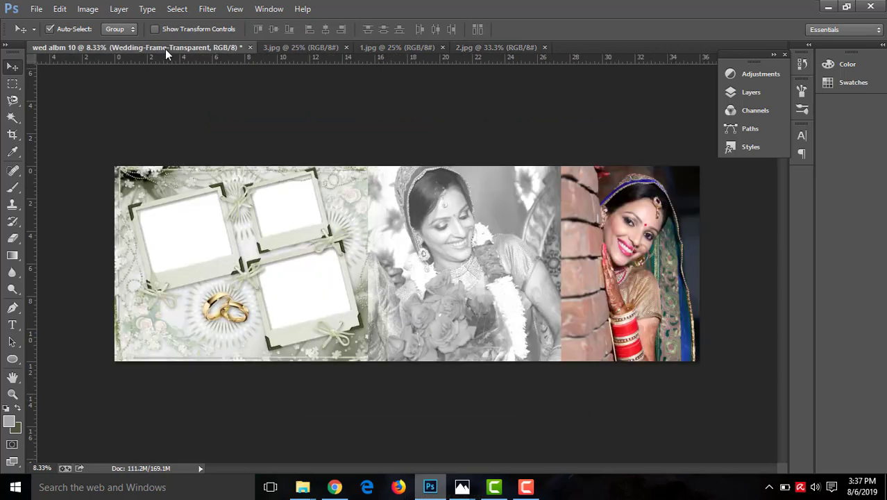
left_click(179, 236)
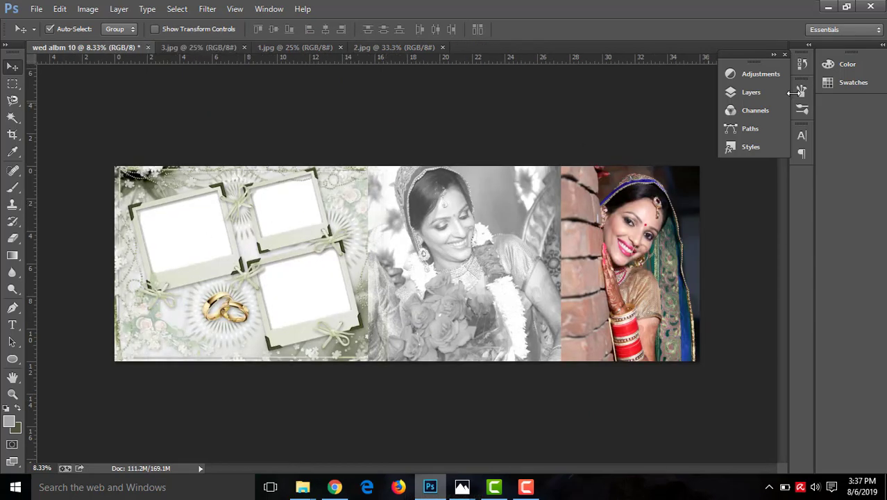
left_click(769, 95)
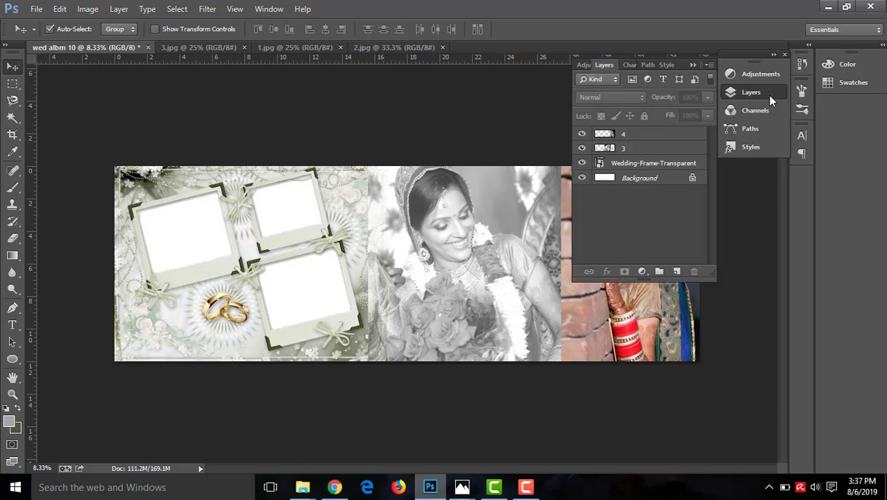
left_click(596, 165)
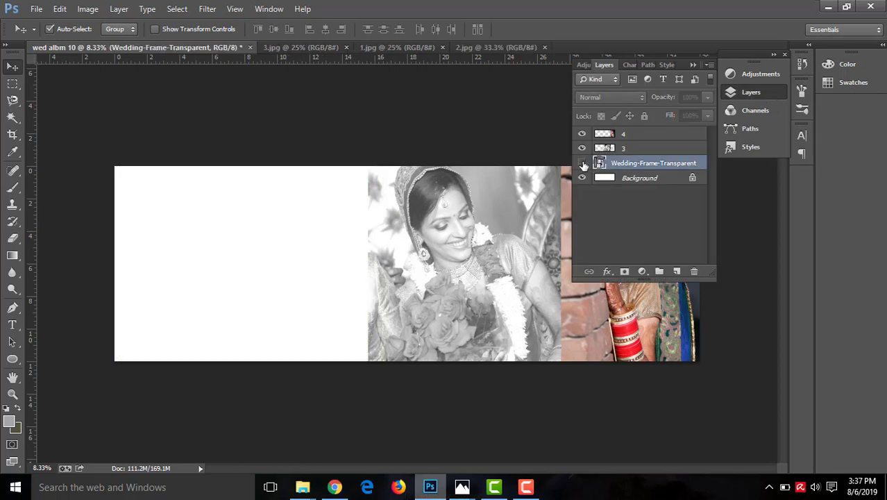
left_click(582, 163)
right_click(624, 167)
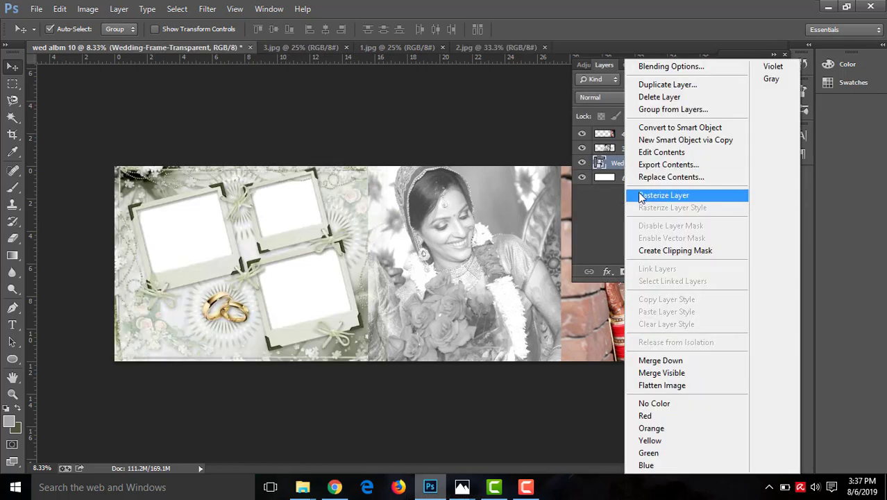
left_click(639, 197)
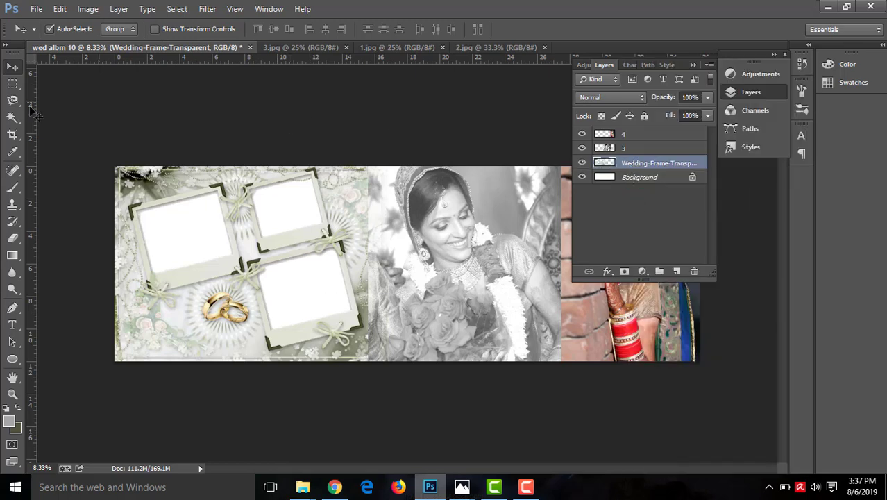
Magic Wand the blank top-left frame interior, then extend it with an added Lasso outline
left_click_drag(13, 117, 58, 132)
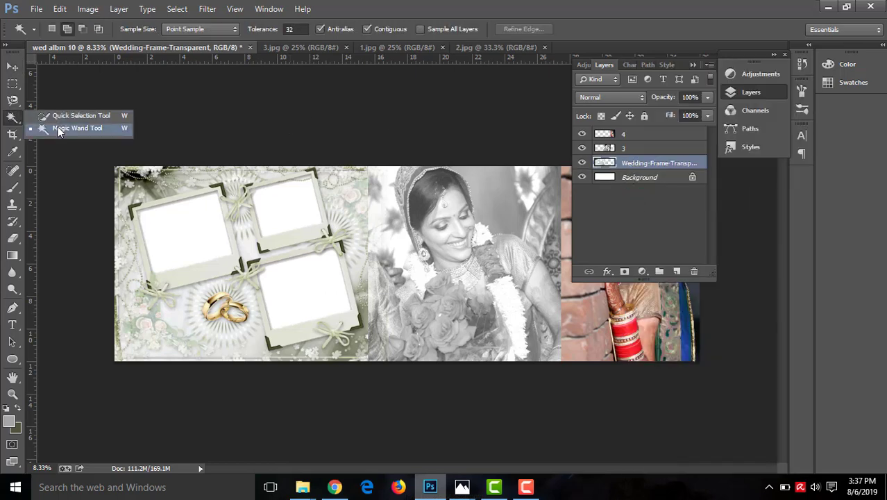
left_click(189, 229)
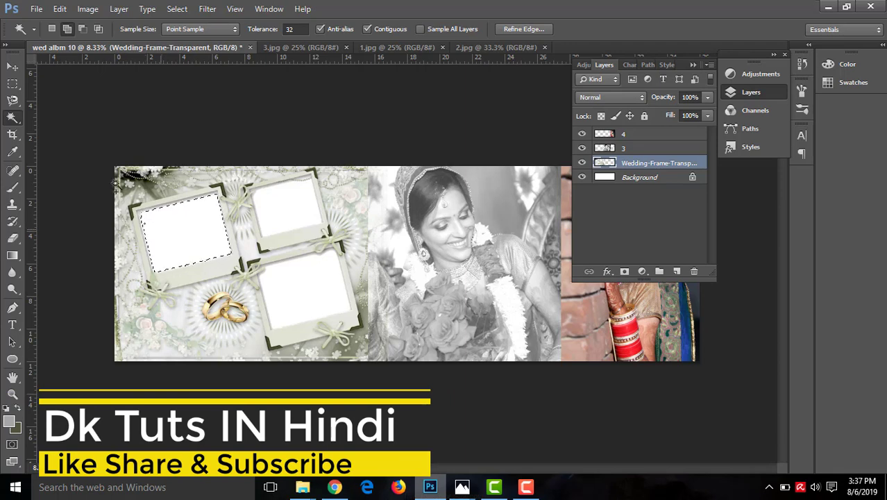
left_click(11, 102)
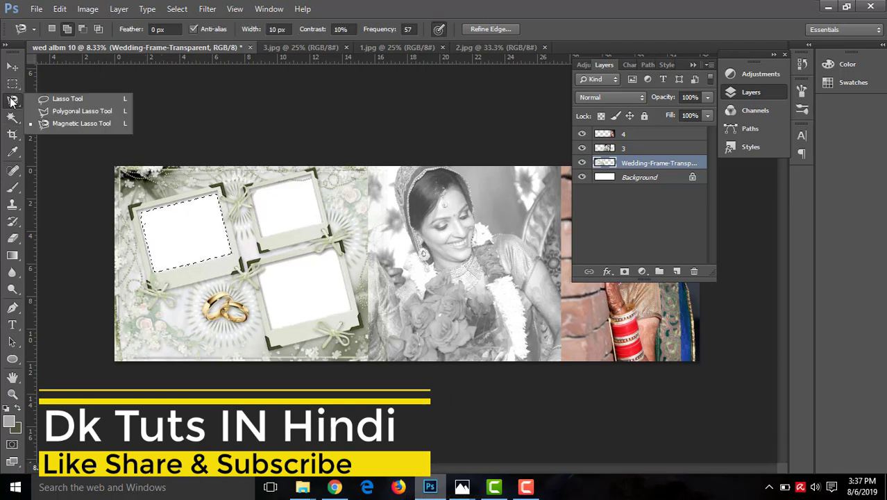
left_click(46, 102)
left_click(68, 33)
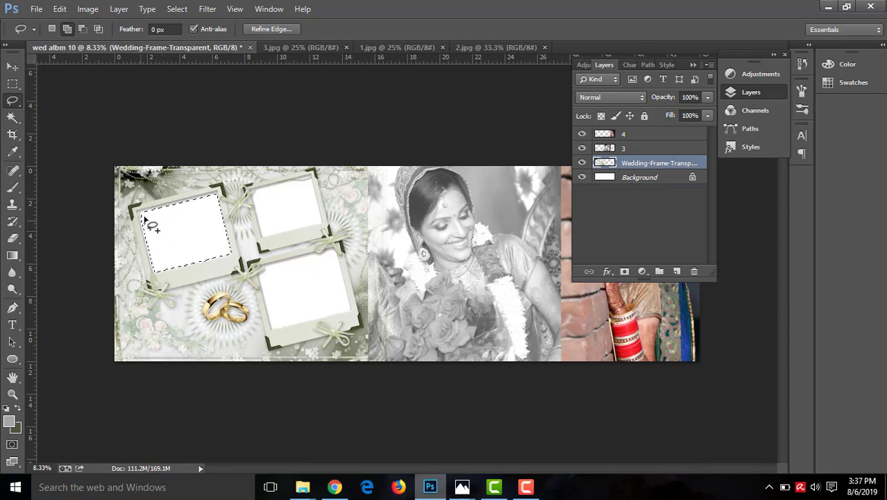
left_click_drag(143, 217, 152, 229)
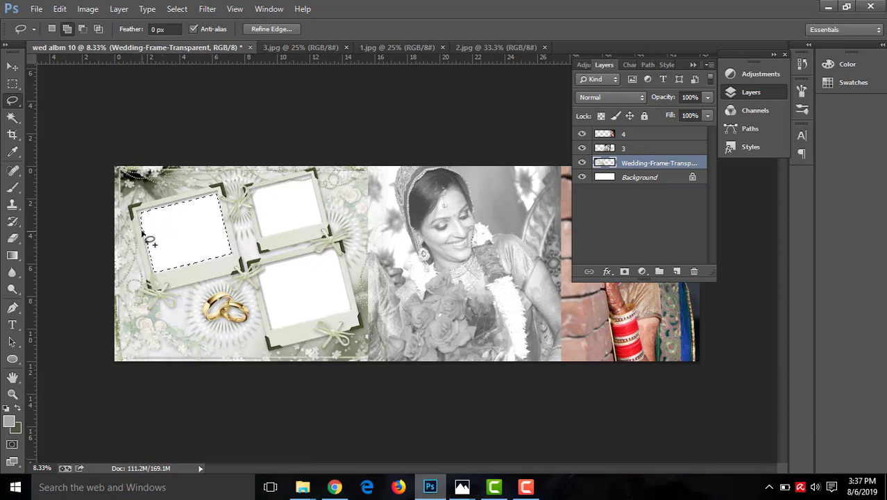
Select and copy the entire 1.jpg bride photo
left_click(302, 49)
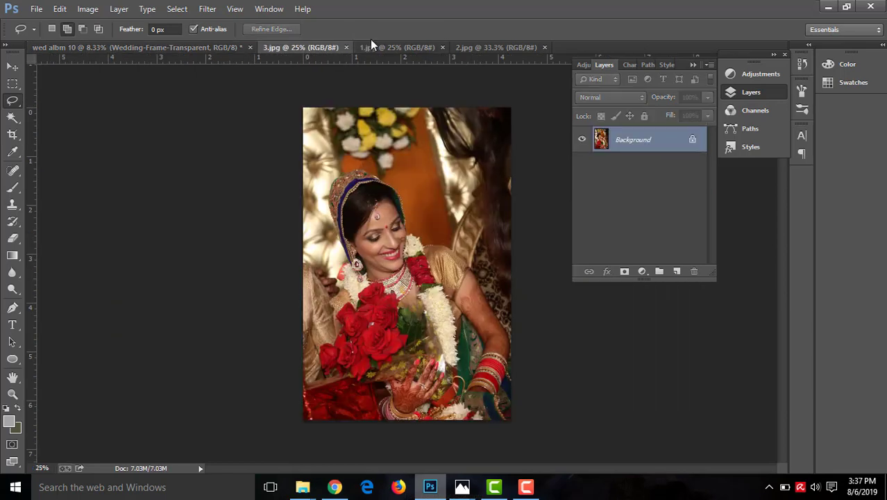
left_click(397, 47)
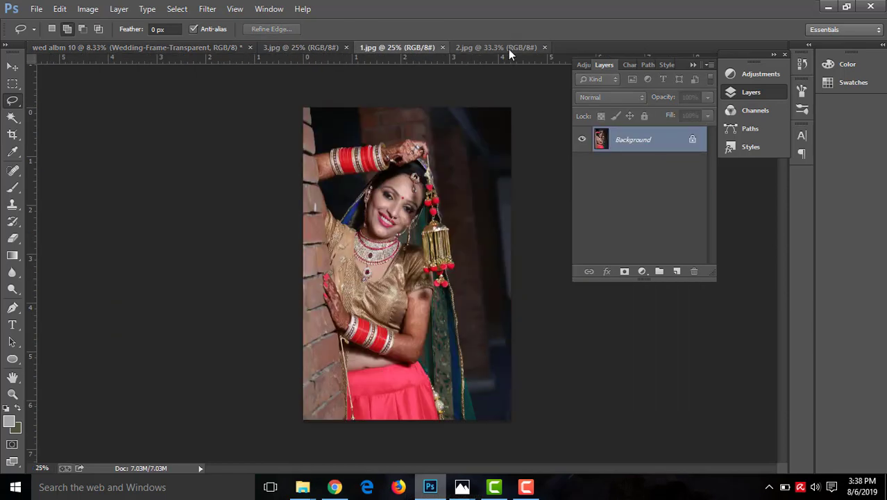
left_click(34, 9)
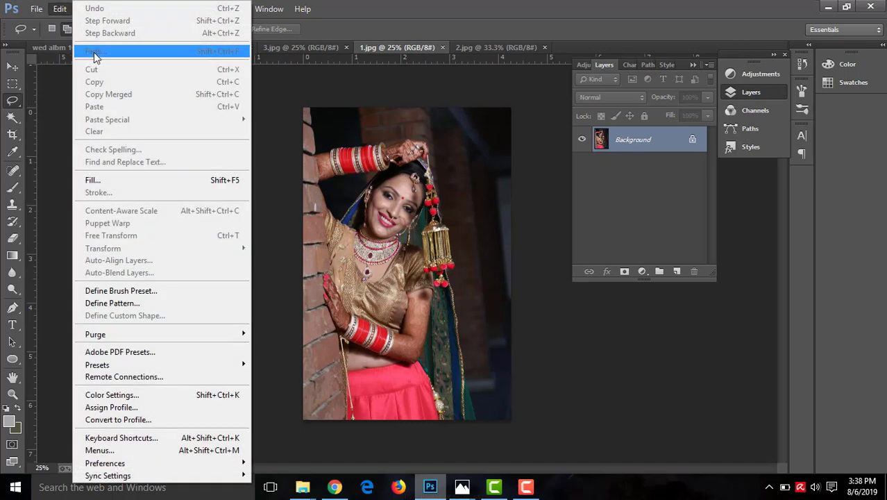
left_click(408, 172)
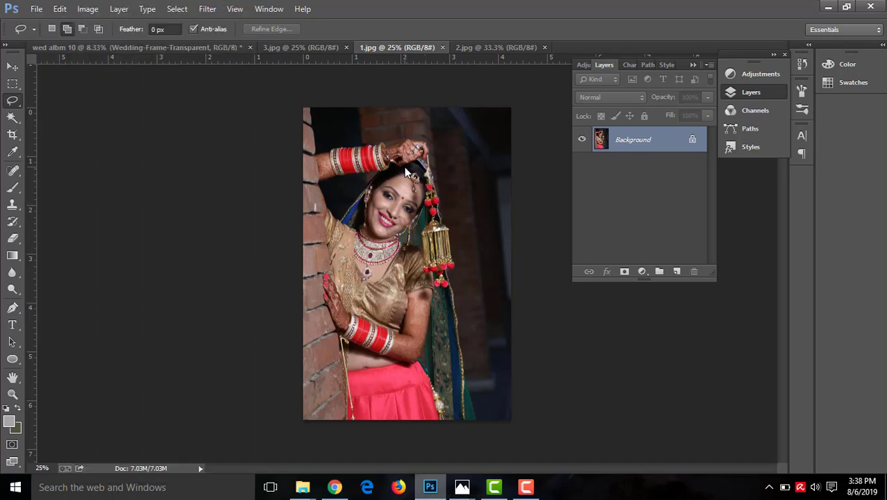
key("ctrl+a")
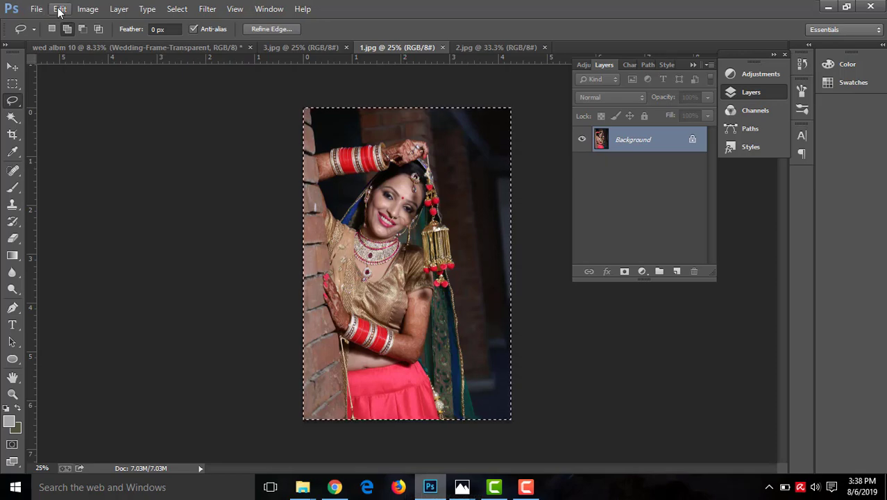
left_click(60, 9)
left_click(90, 85)
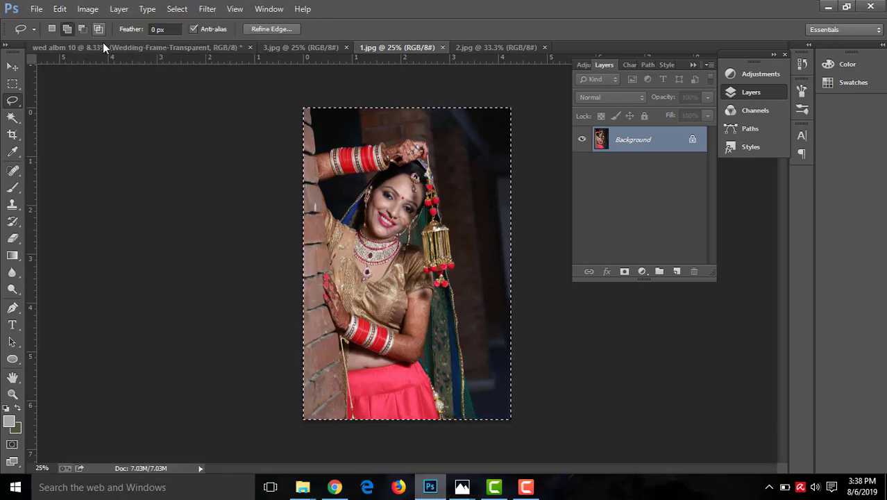
Paste Into the frame selection, scale the photo to about 144%, nudge it down, and commit
left_click(129, 47)
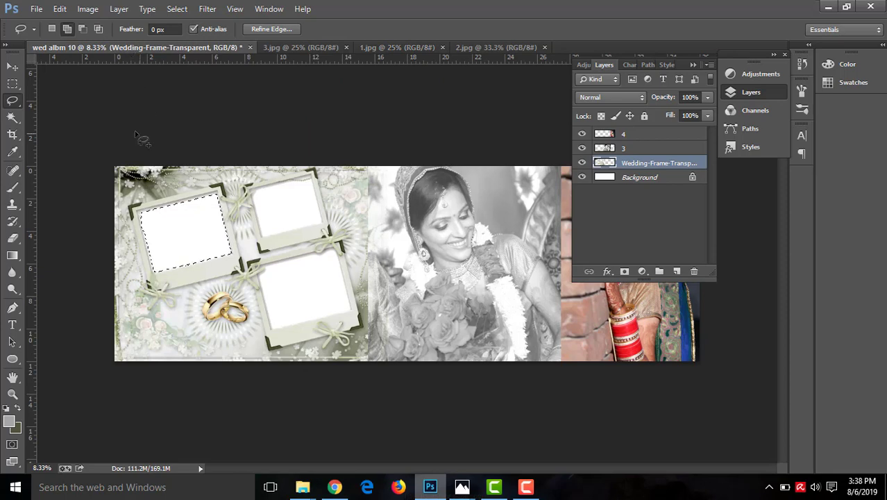
left_click(60, 9)
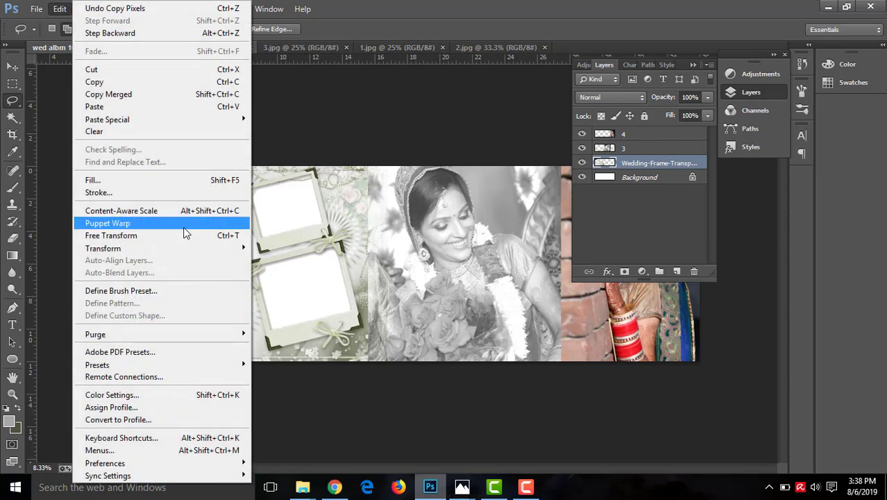
mouse_move(107, 119)
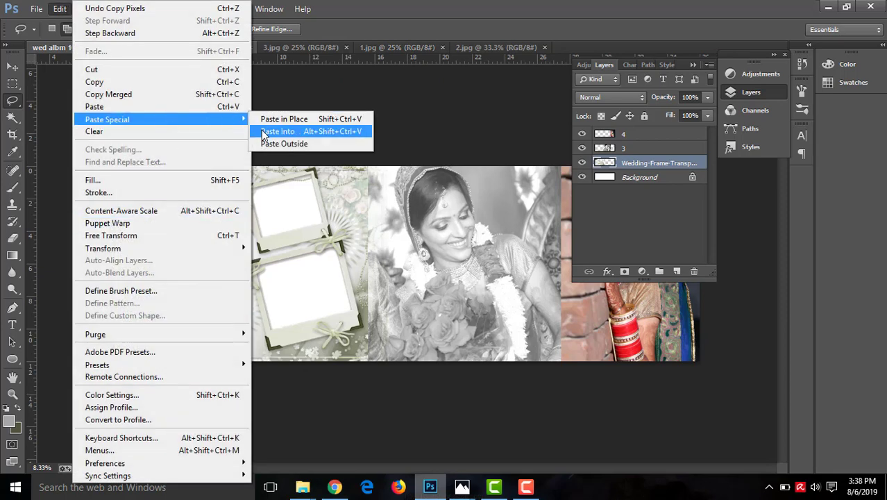
left_click(263, 132)
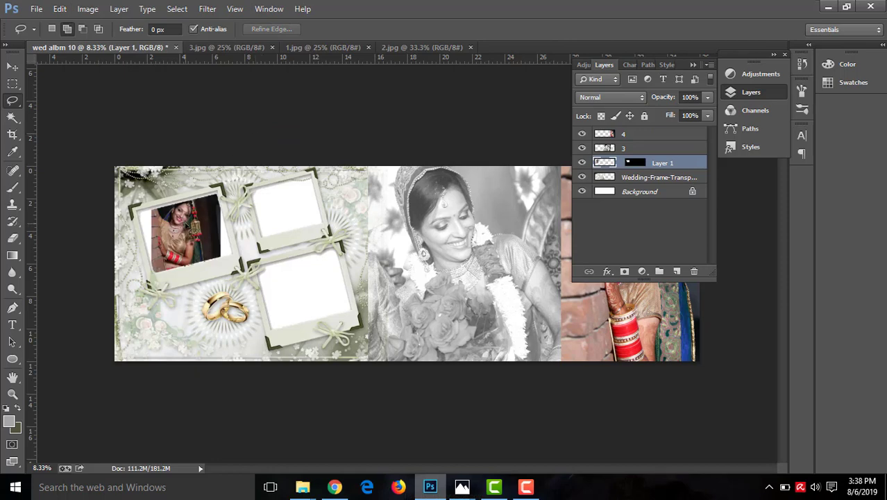
key("ctrl+t")
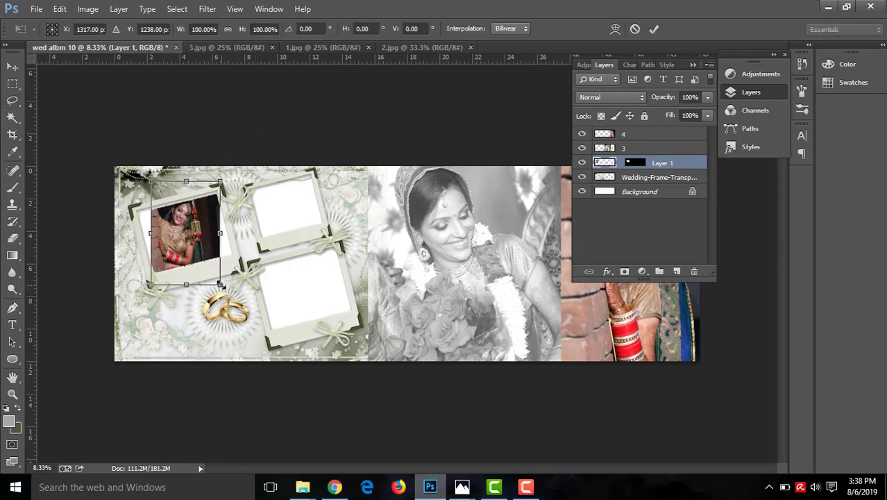
left_click_drag(219, 284, 236, 305)
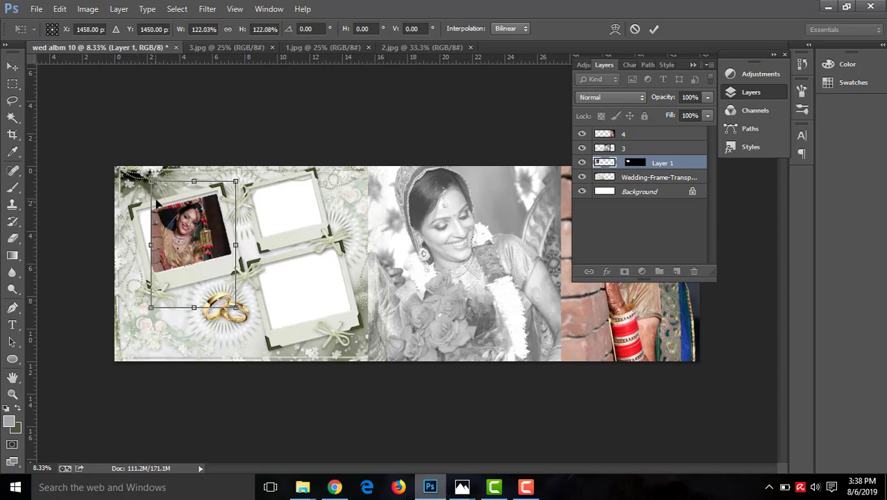
left_click_drag(148, 308, 136, 331)
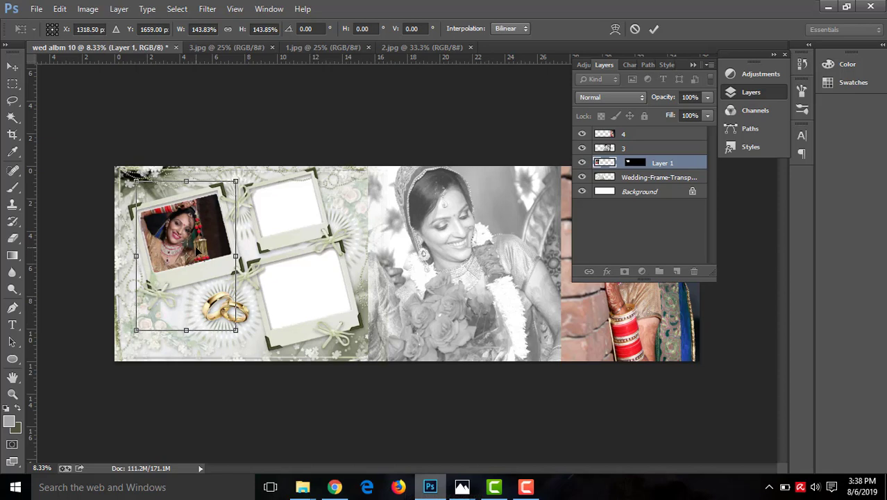
left_click_drag(197, 254, 201, 254)
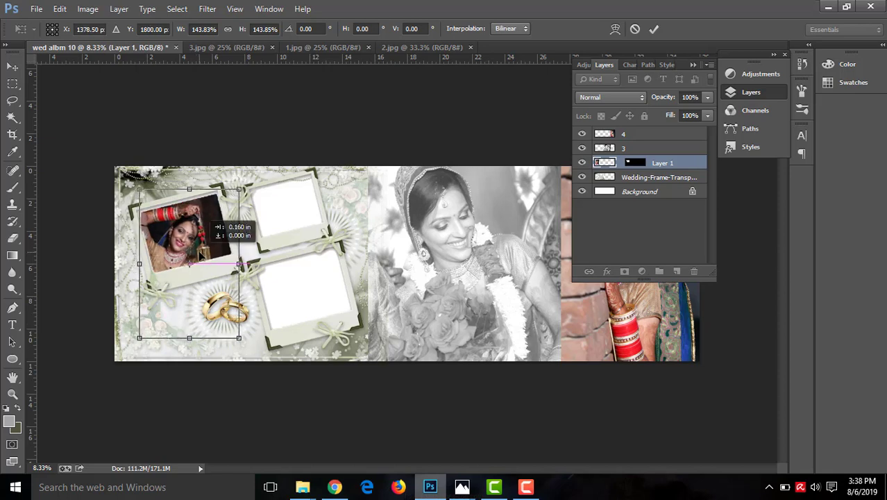
key("Return")
Apply Levels with input black 10, midtone 1.18, white 221 to the framed photo
key("l")
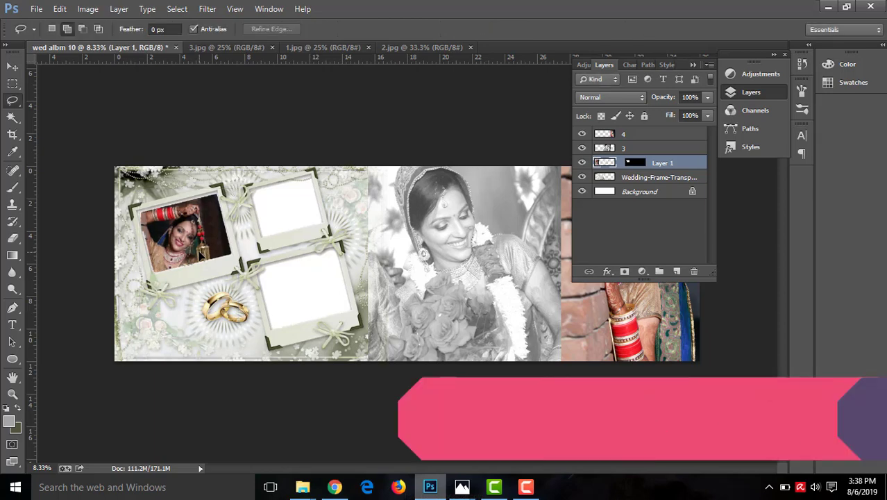
key("i")
key("ctrl+l")
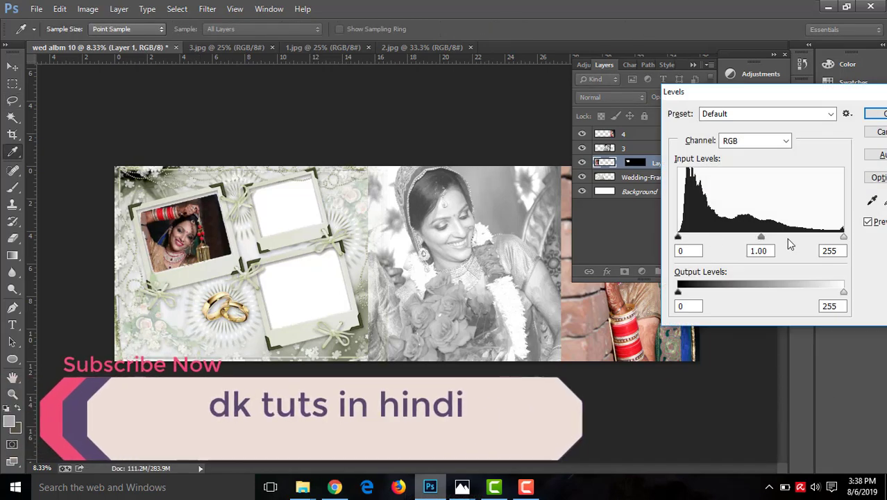
left_click_drag(844, 238, 822, 239)
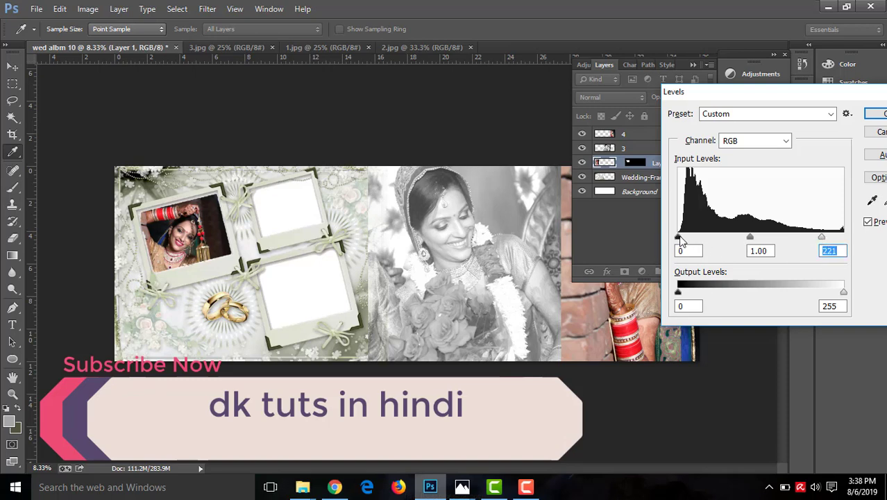
left_click_drag(680, 238, 684, 238)
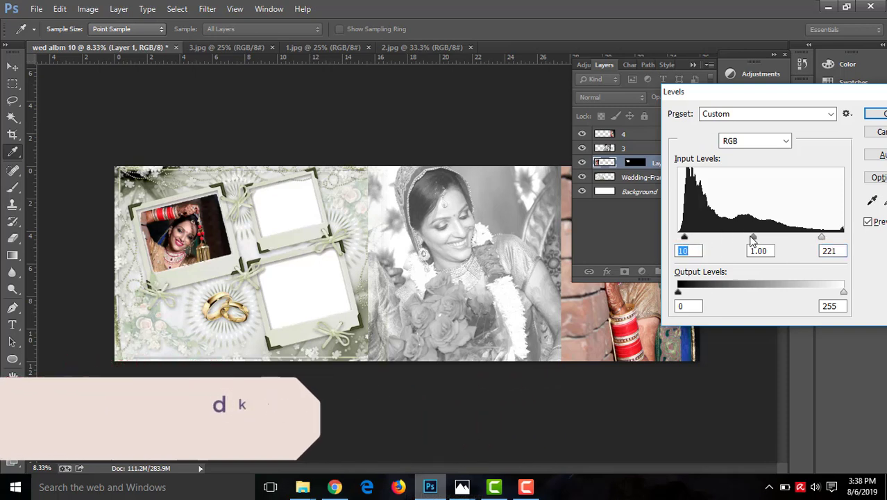
left_click_drag(753, 239, 744, 238)
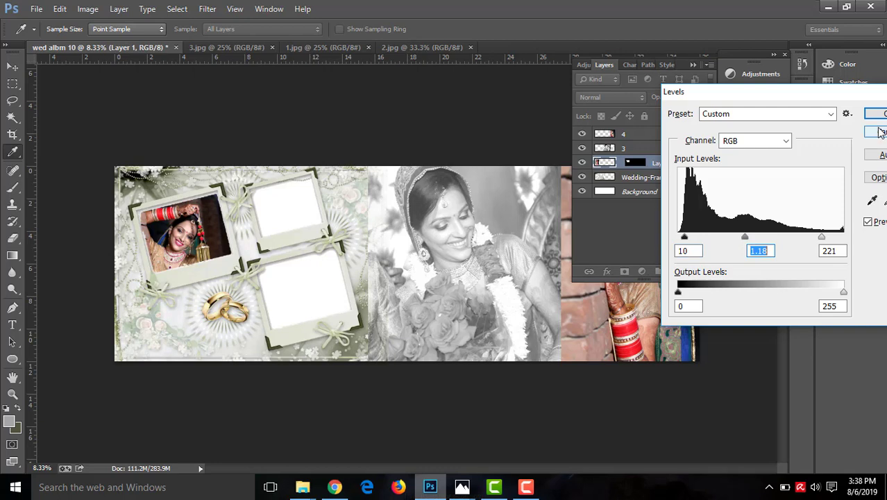
left_click_drag(845, 92, 794, 114)
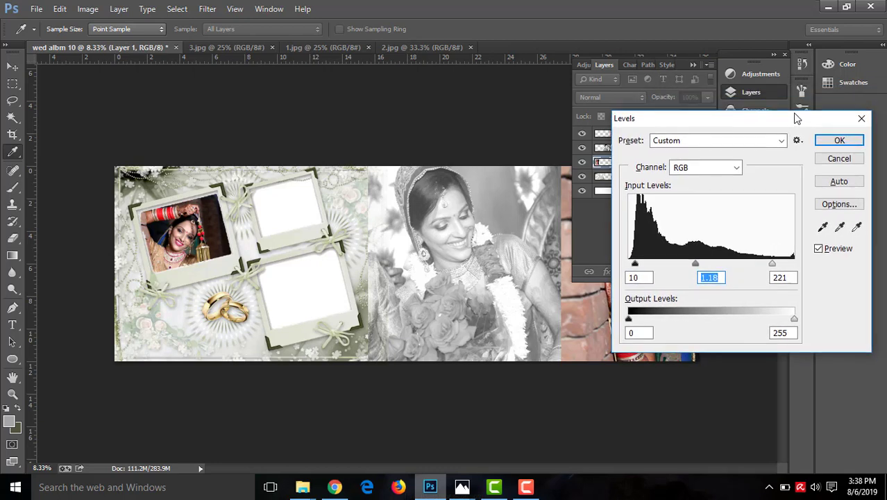
left_click(836, 141)
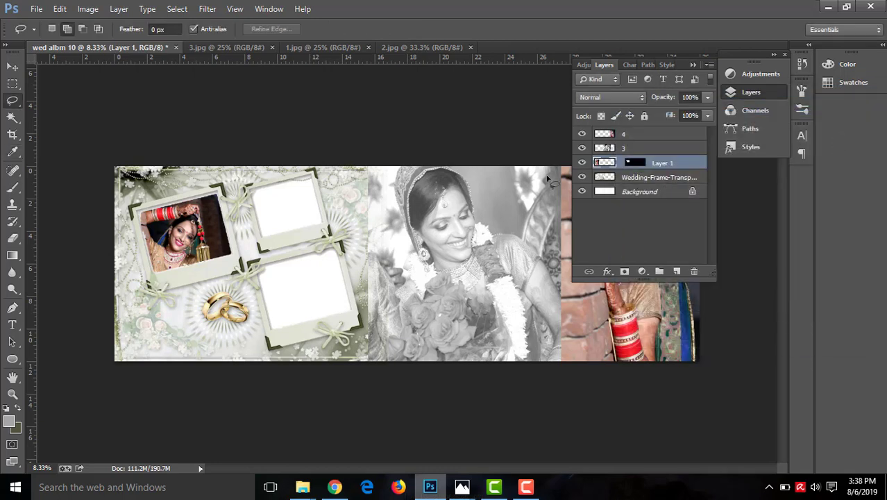
Select the Wedding-Frame-Transparent layer, toggle its visibility to compare, and pick the Magic Wand
left_click(622, 176)
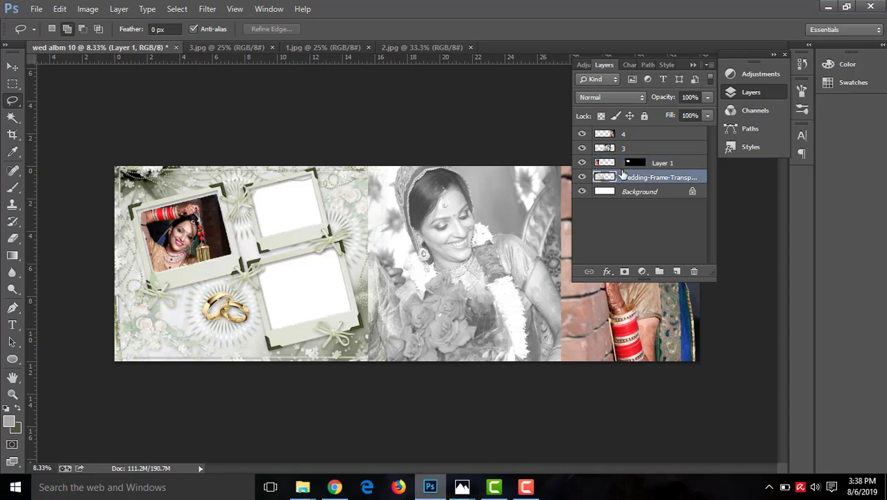
left_click(583, 177)
left_click(583, 177)
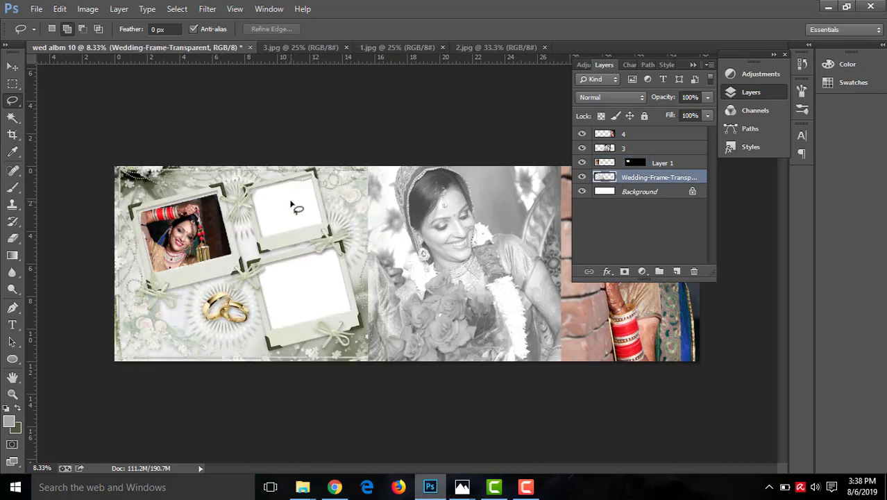
key("w")
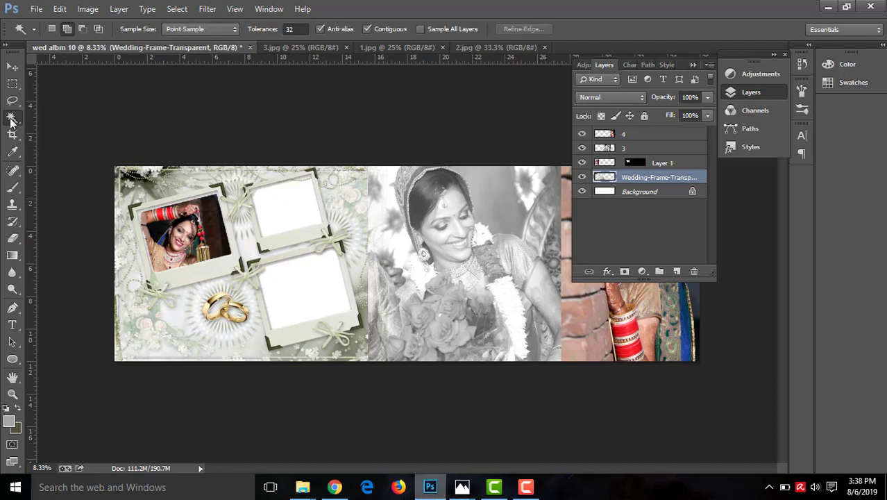
Magic Wand the empty top-right frame window and close the 1.jpg photo
left_click(282, 213)
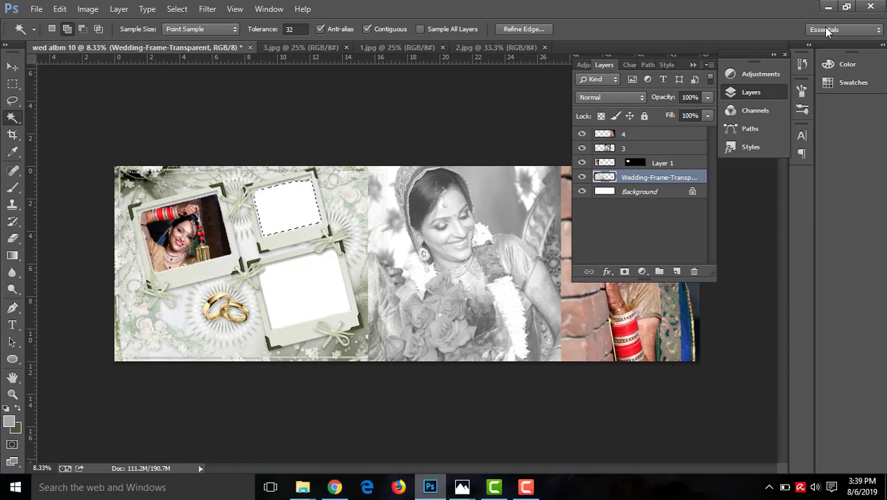
left_click(409, 50)
key("ctrl+c")
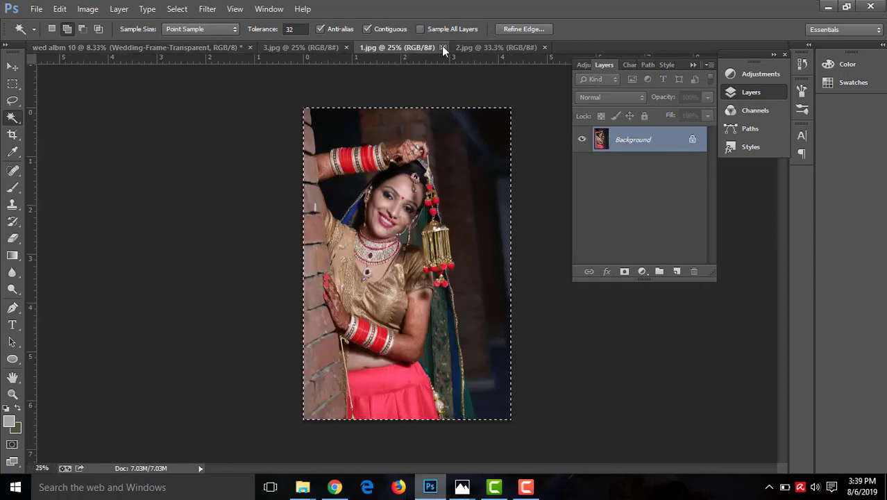
left_click(442, 48)
key("ctrl+v")
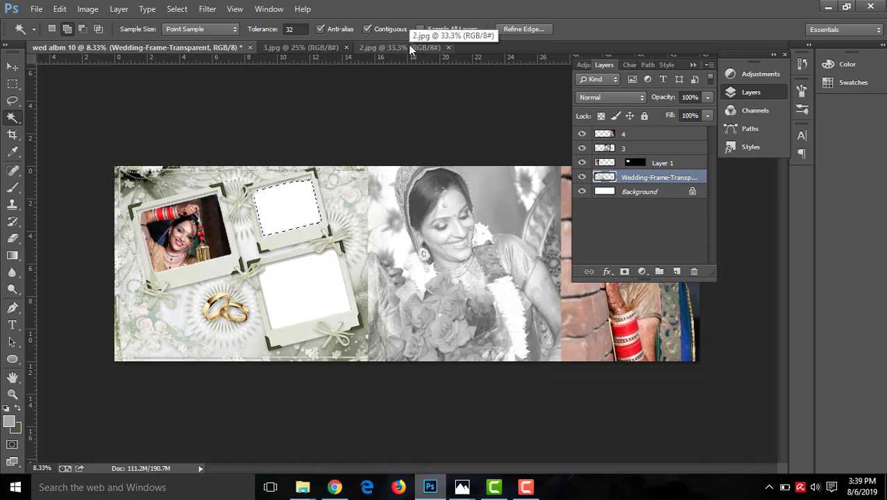
Copy all of 2.jpg and Paste Into the selected frame window as Layer 2
left_click(410, 47)
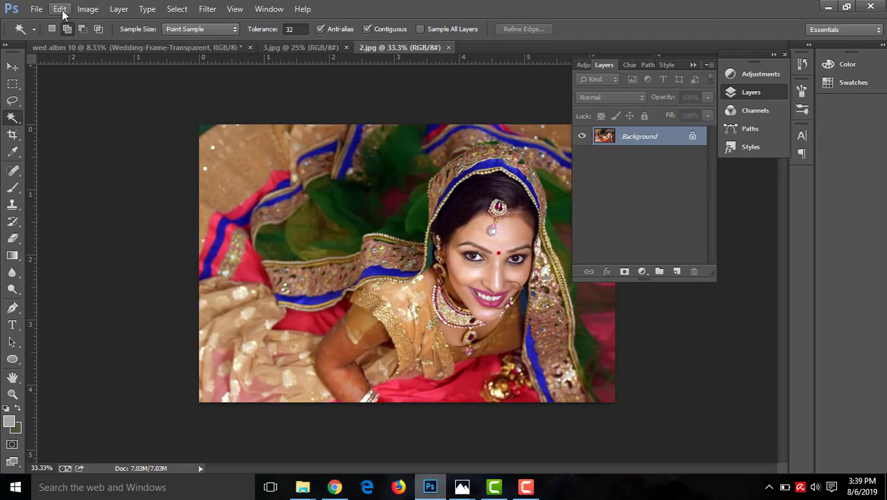
key("ctrl+a")
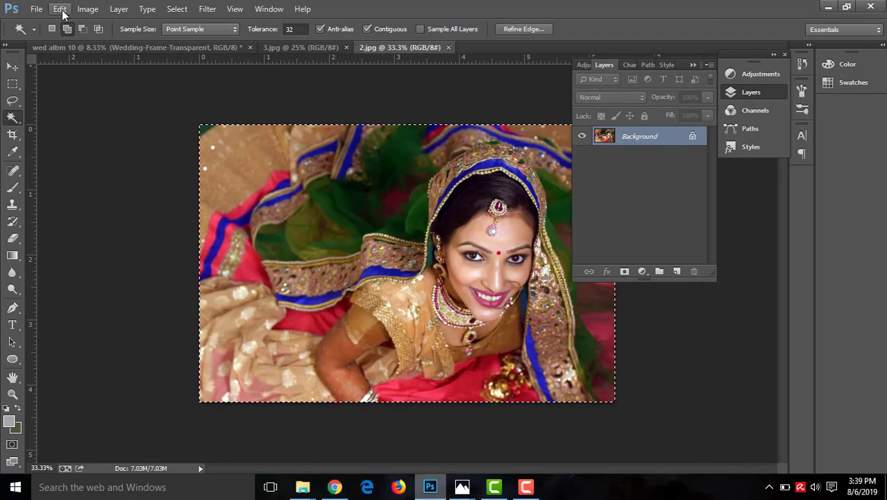
left_click(60, 9)
left_click(94, 82)
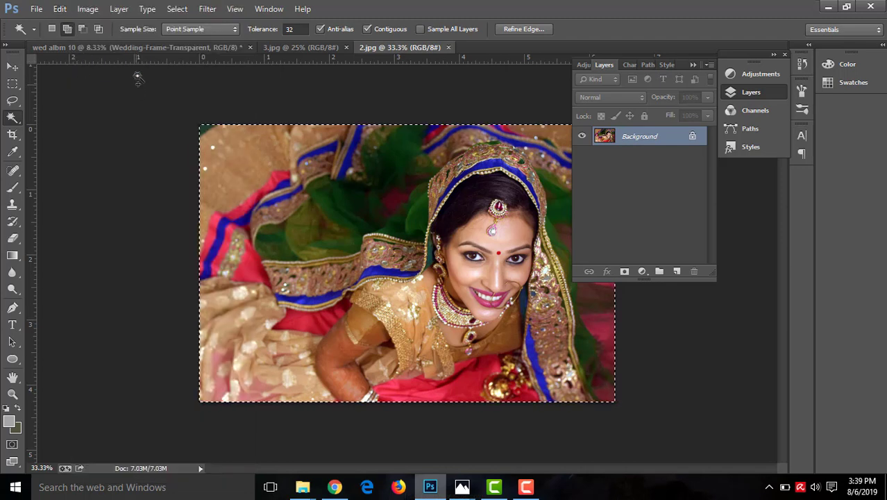
left_click(143, 46)
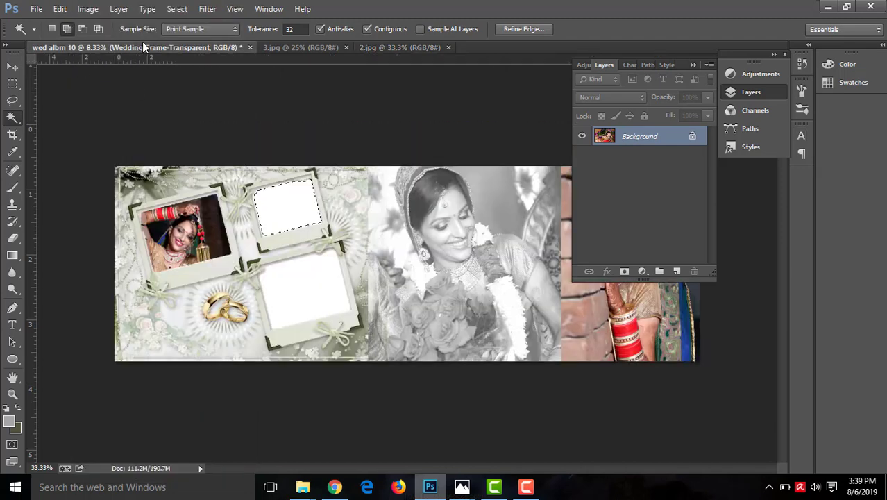
left_click(60, 9)
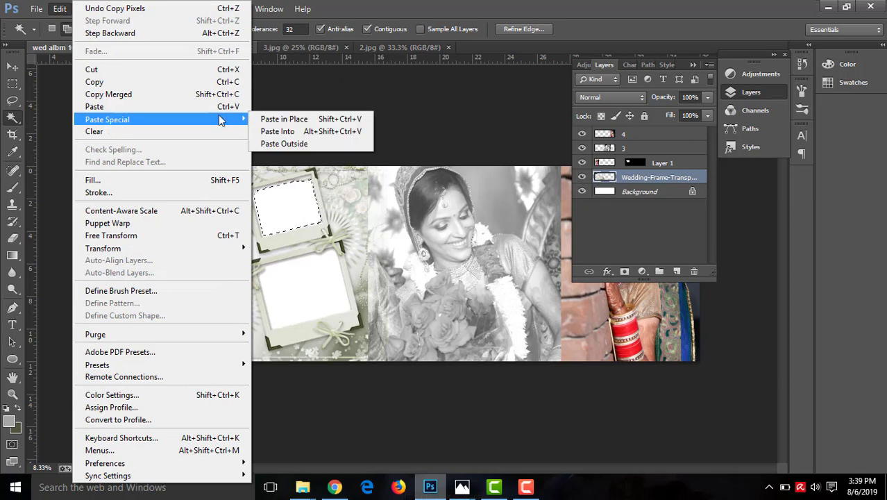
left_click(315, 132)
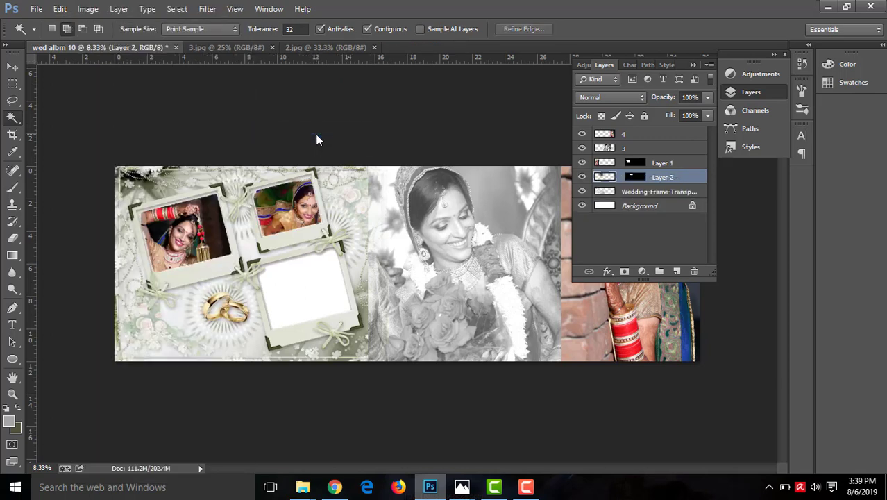
Free Transform Layer 2's photo to about 90% and commit the size
key("ctrl+t")
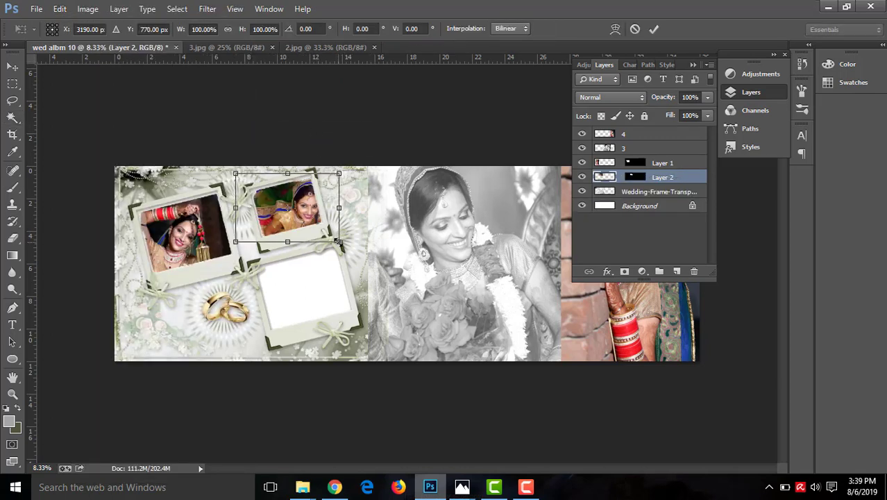
left_click_drag(338, 240, 325, 233)
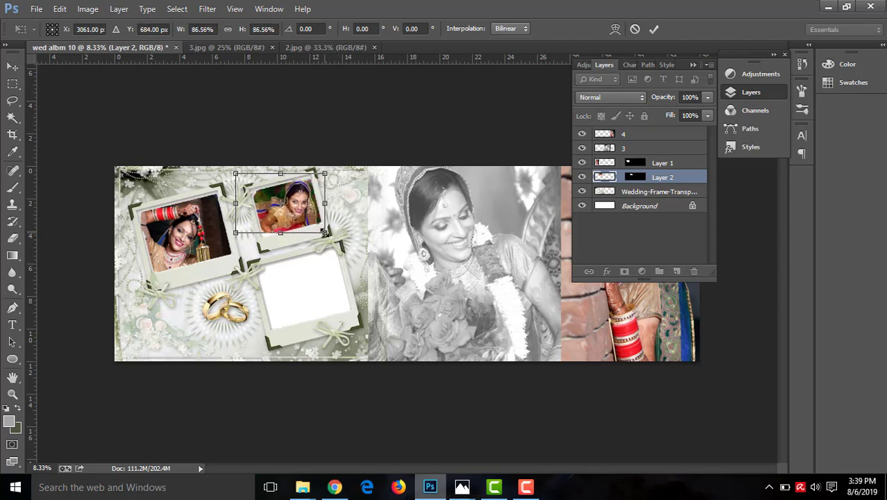
left_click_drag(234, 232, 231, 234)
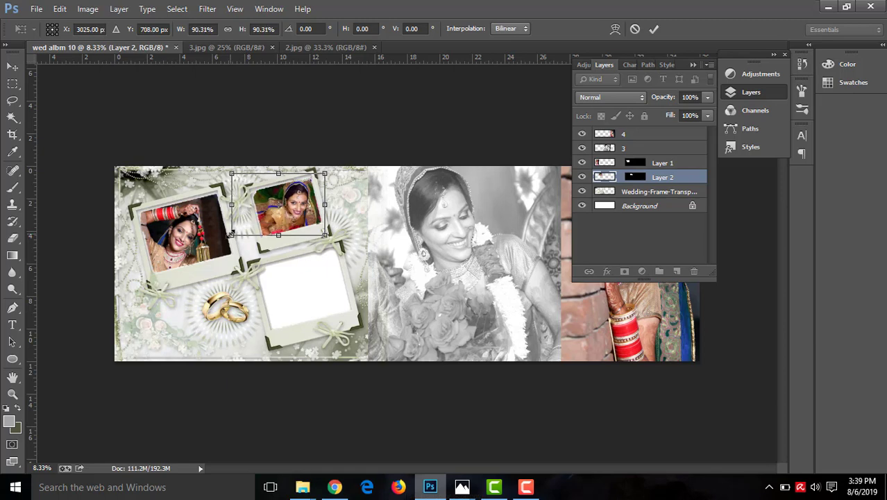
key("Return")
key("w")
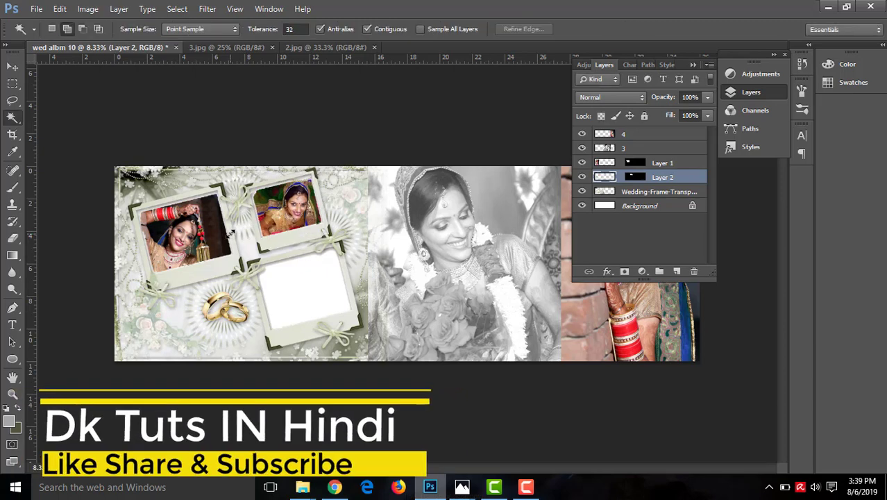
scroll(229, 234, "up", 1)
scroll(229, 233, "up", 1)
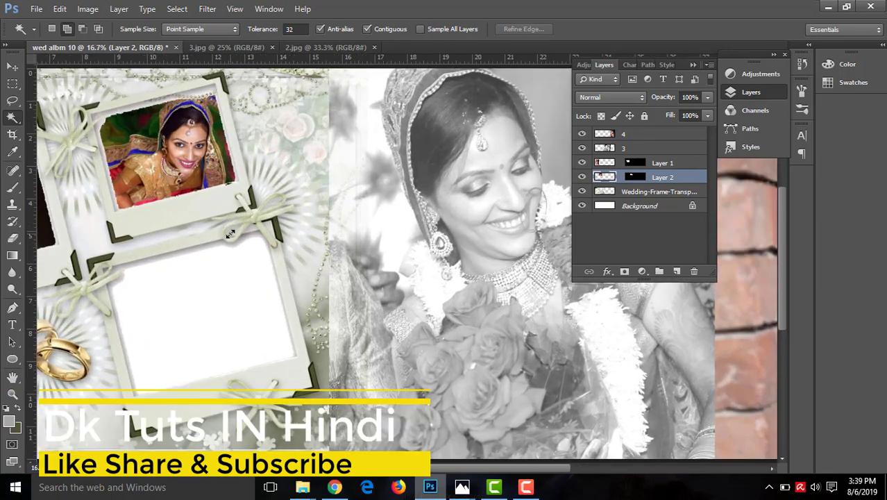
left_click_drag(783, 260, 778, 226)
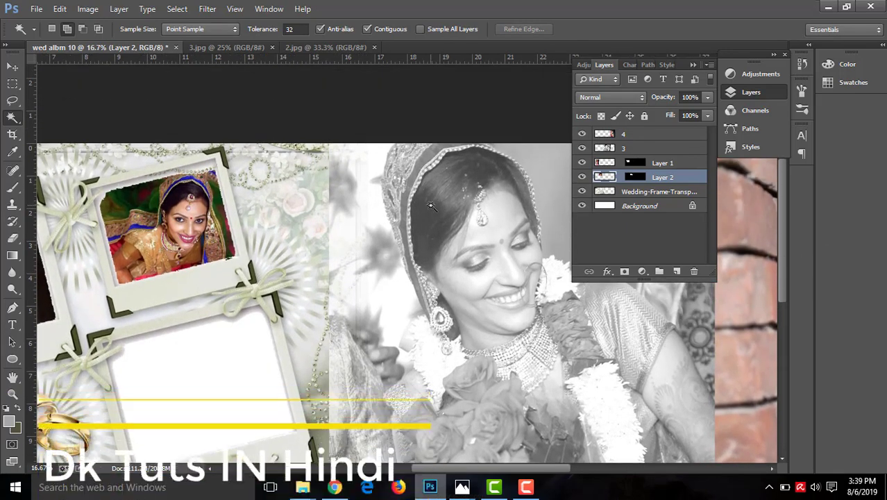
Set Layer 2's Levels input to black 12, midtone 1.07, white 234
key("ctrl+l")
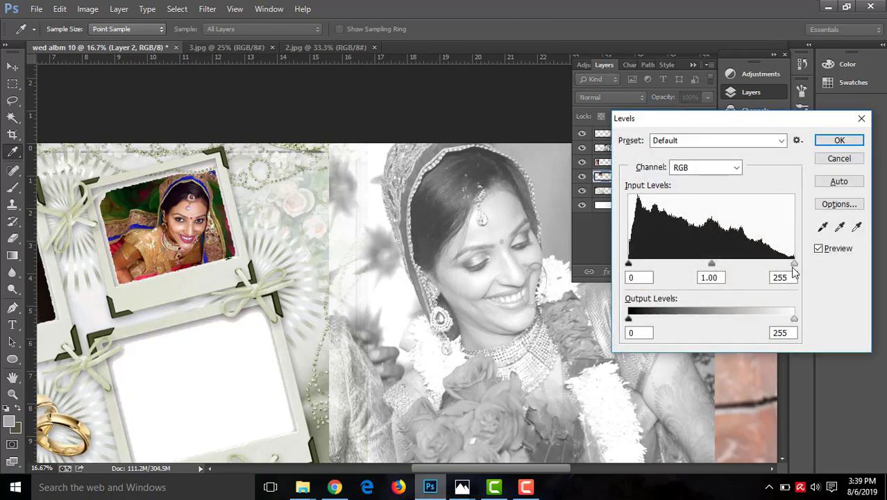
left_click_drag(794, 268, 780, 266)
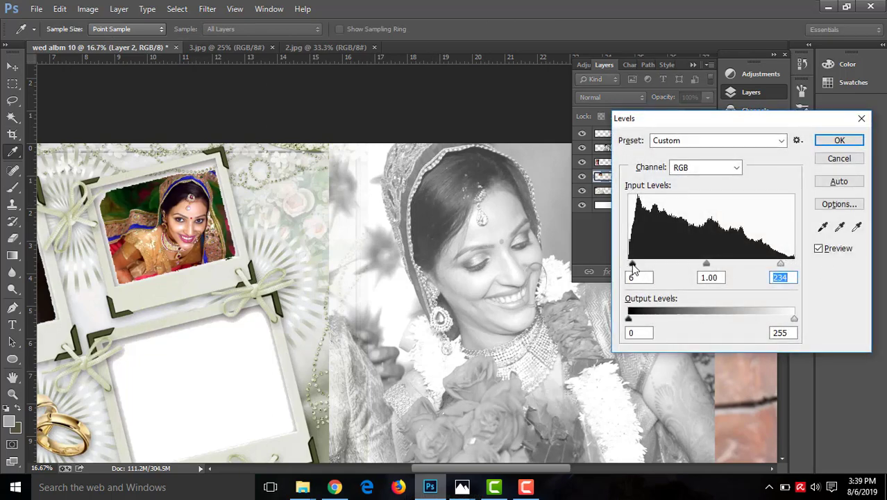
left_click_drag(632, 265, 637, 266)
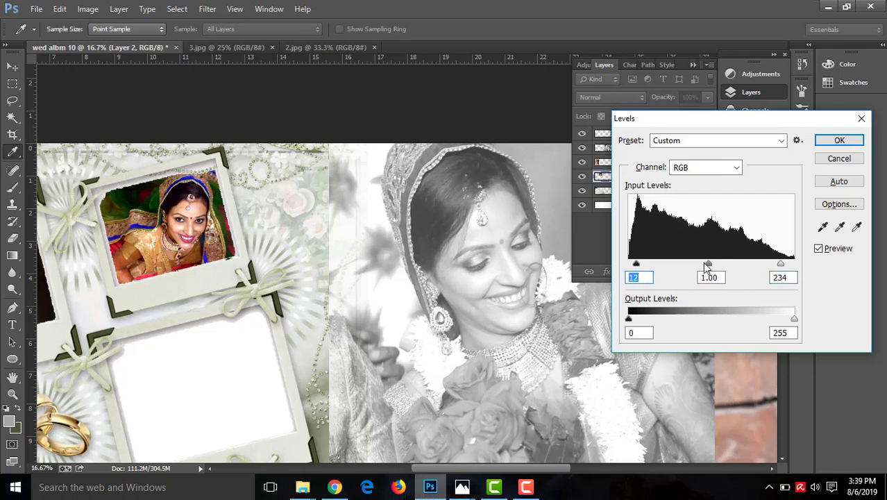
left_click_drag(706, 267, 705, 266)
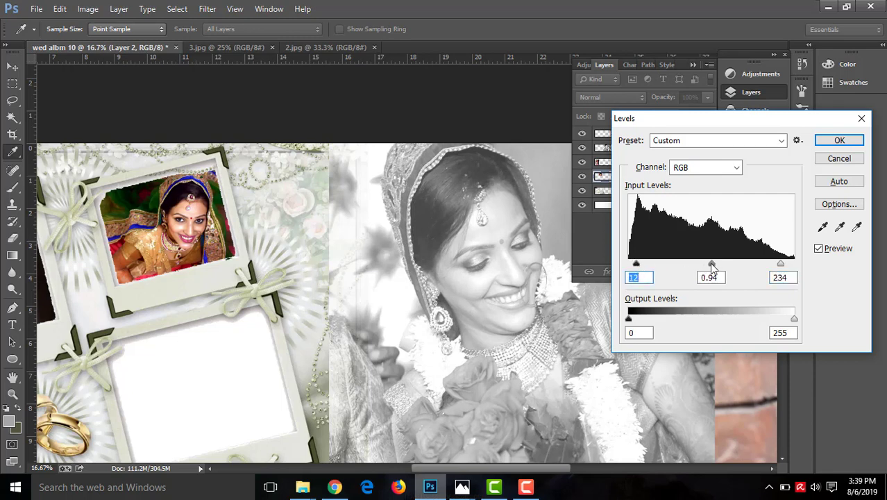
left_click(839, 140)
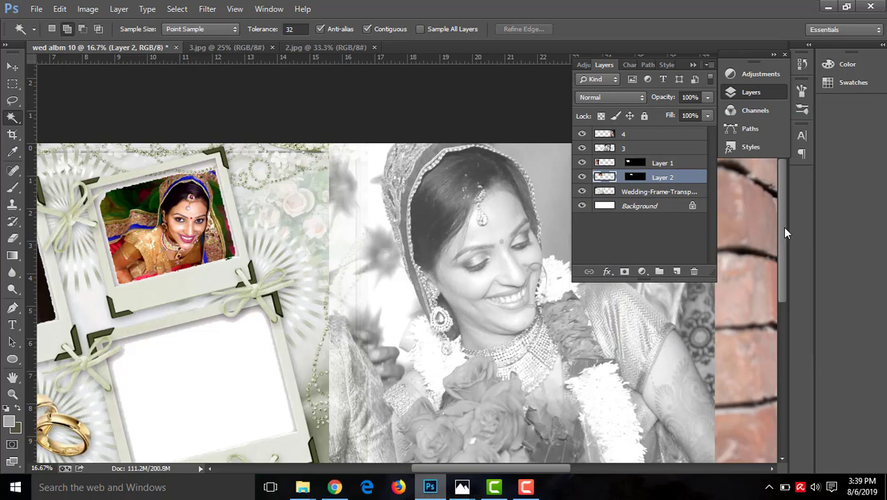
Magic Wand the empty white area of the lower frame and close 2.jpg
left_click_drag(785, 233, 782, 272)
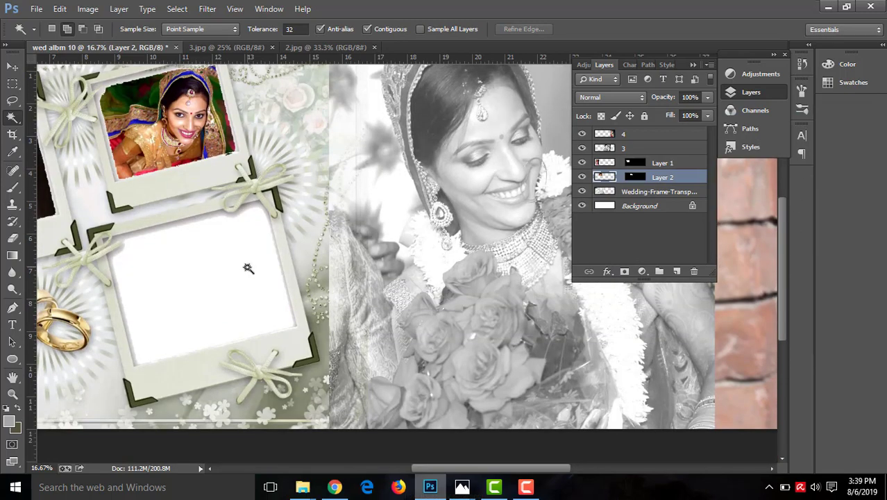
left_click(624, 194)
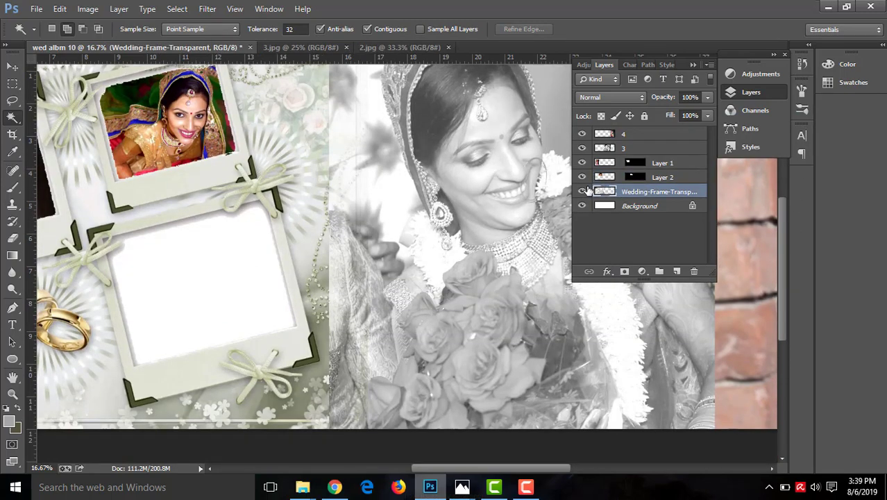
left_click(582, 191)
left_click(234, 265)
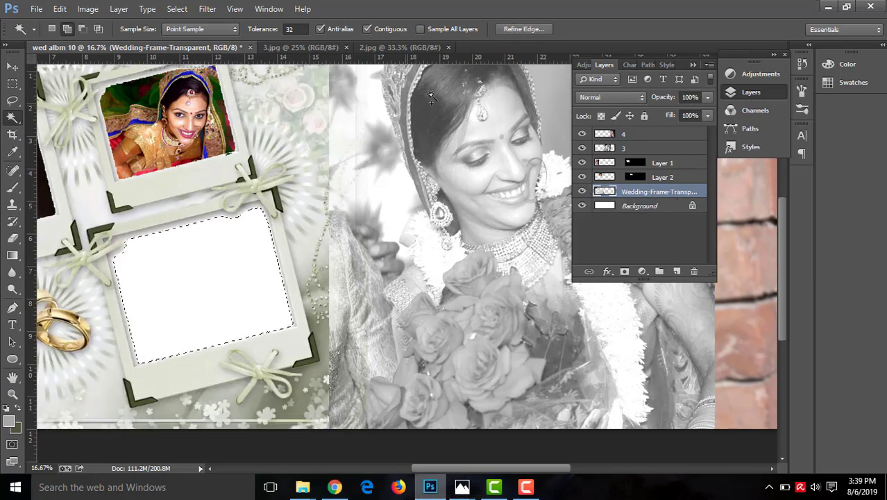
left_click(409, 44)
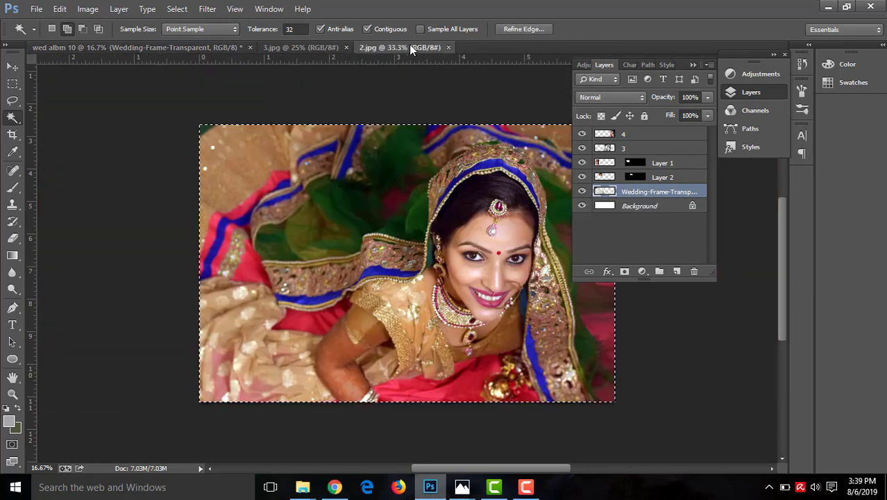
left_click(447, 47)
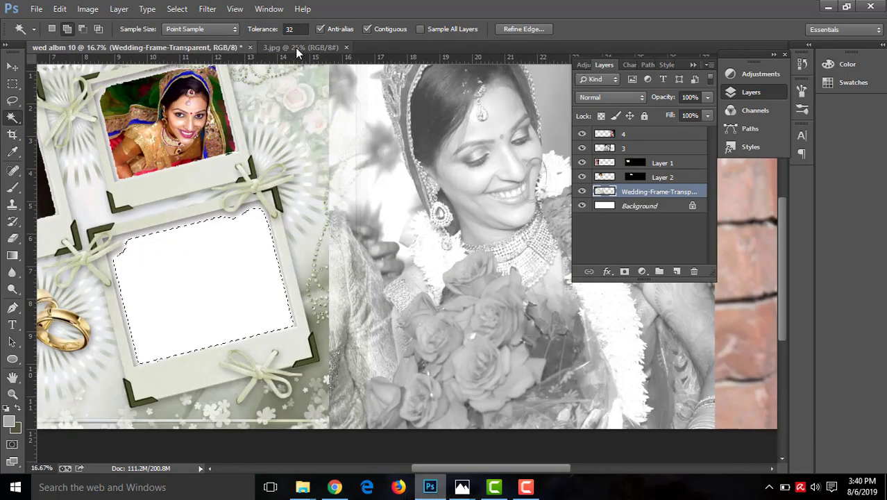
Copy all of 3.jpg and Paste Into the selected lower frame as Layer 3
left_click(295, 47)
key("ctrl+a")
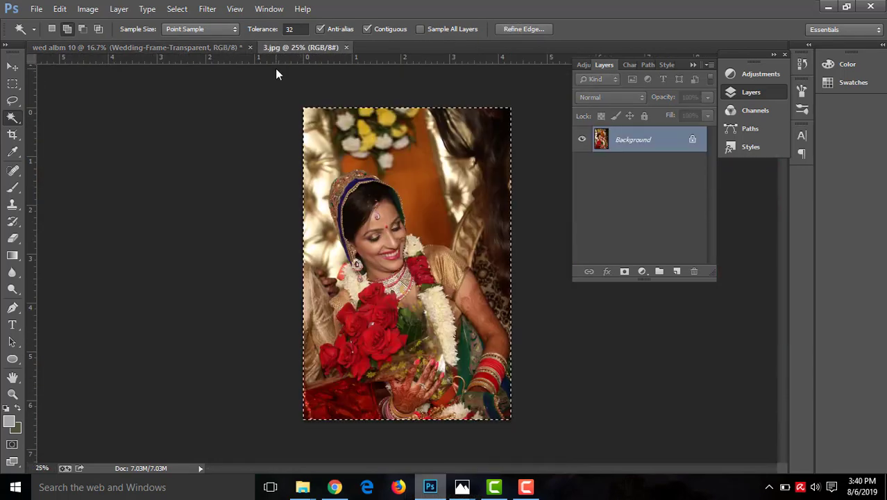
left_click(60, 9)
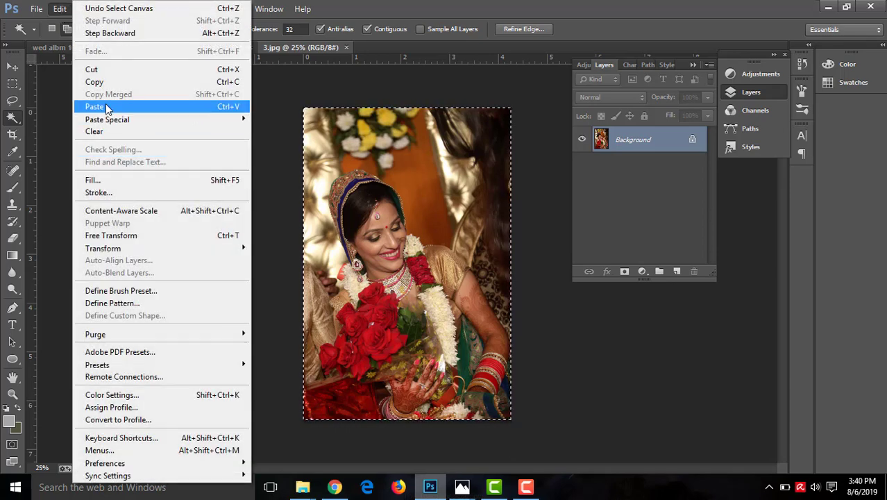
left_click(102, 82)
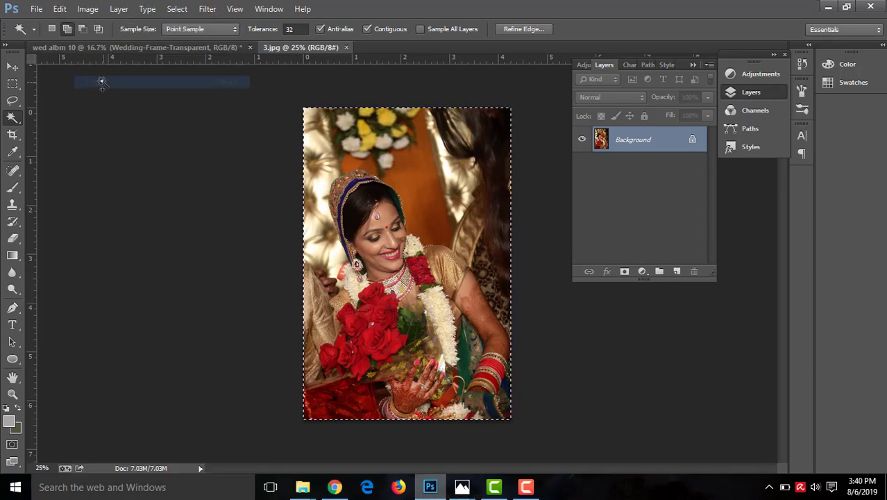
left_click(96, 46)
left_click(59, 8)
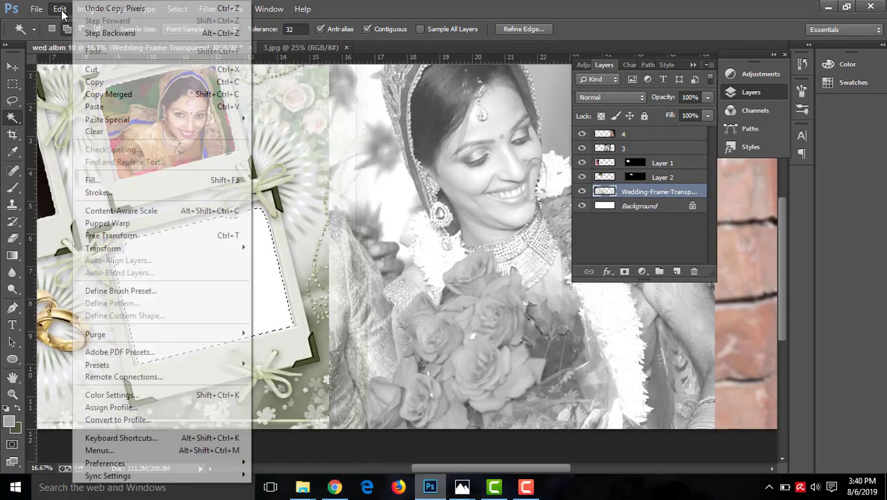
mouse_move(108, 119)
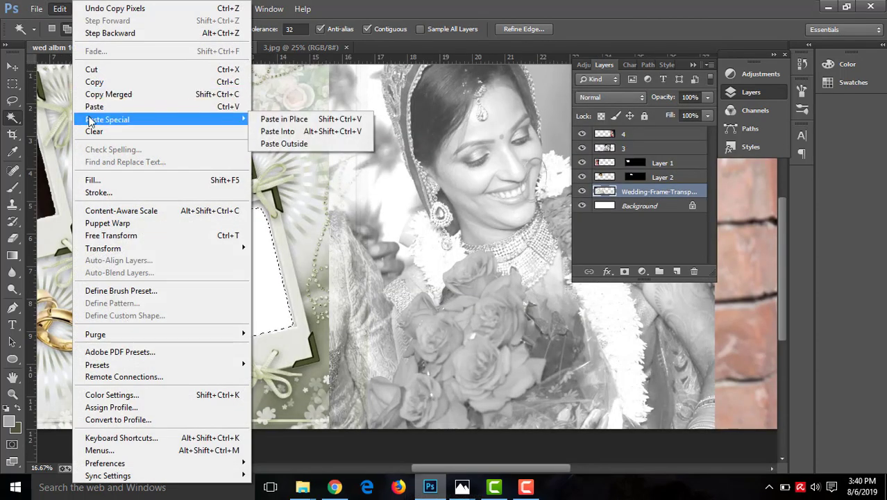
left_click(278, 131)
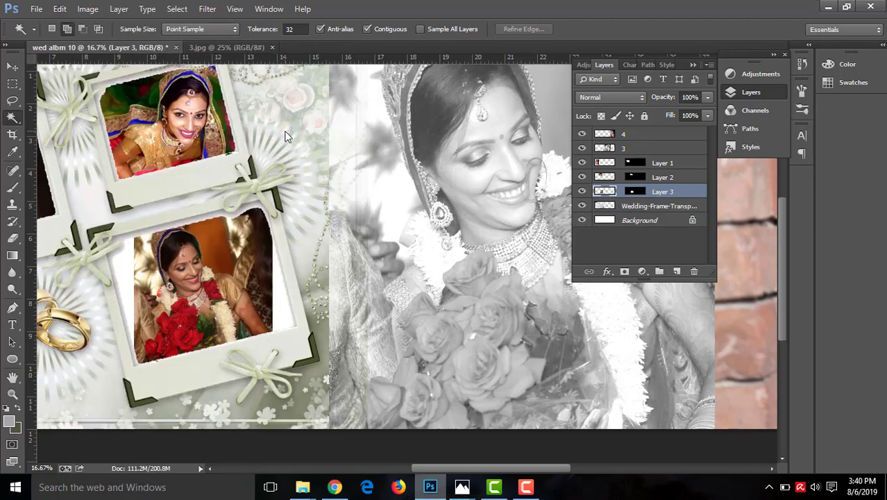
Free Transform Layer 3's roses photo to about 135%, position it within the lower frame, and commit
key("ctrl+t")
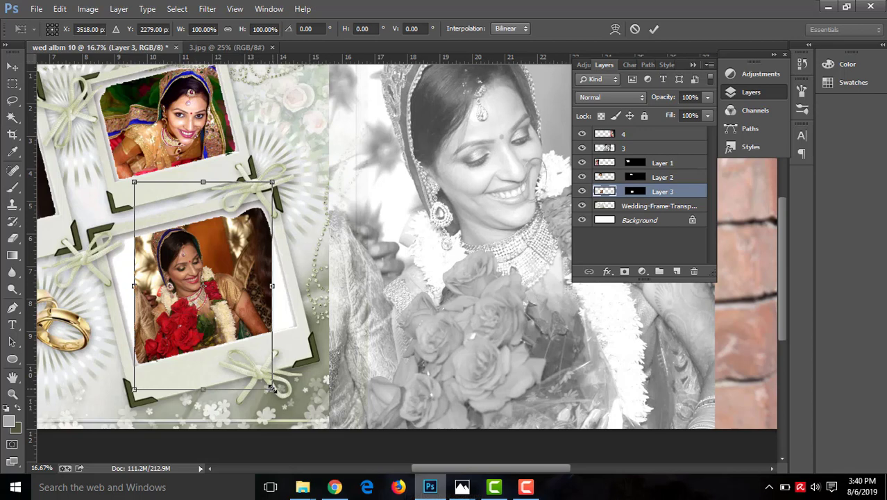
left_click_drag(271, 389, 302, 436)
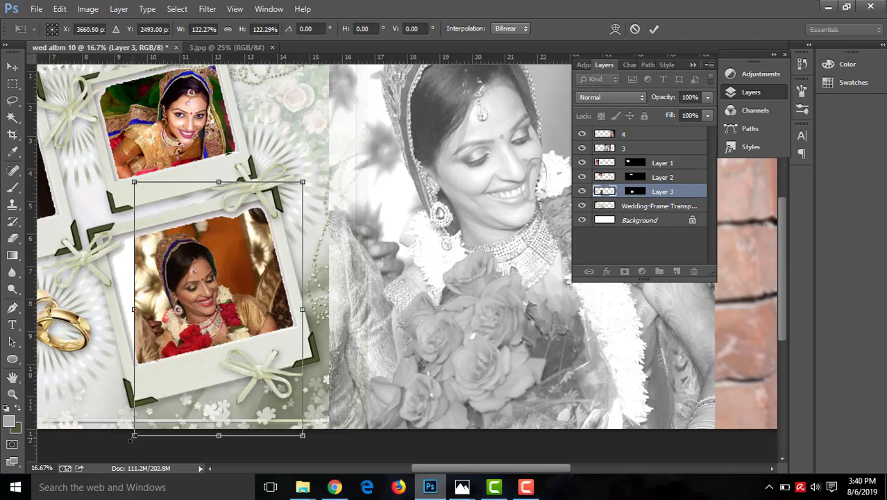
mouse_move(131, 438)
left_mouse_down()
mouse_move(120, 428)
mouse_move(129, 408)
left_mouse_up()
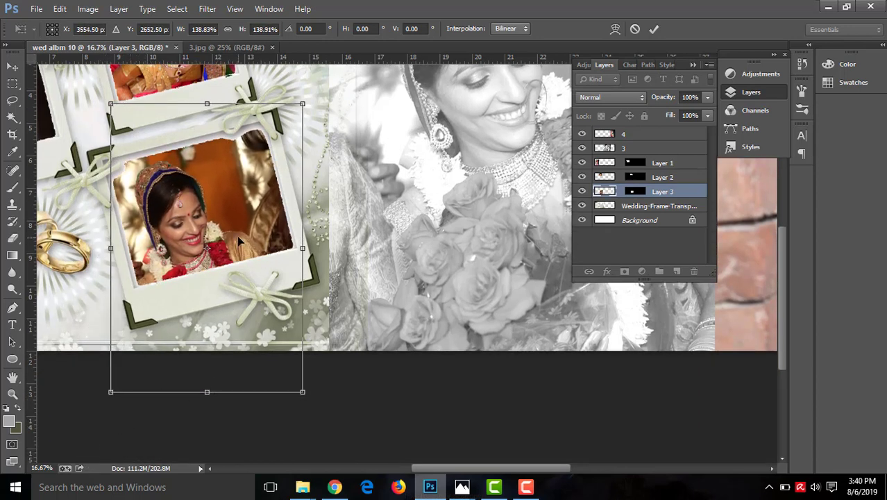
left_click_drag(234, 237, 235, 225)
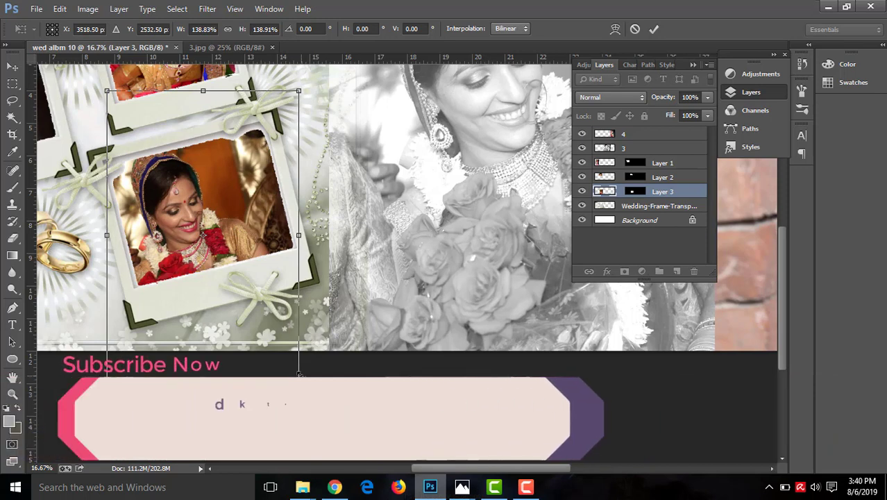
mouse_move(299, 373)
left_mouse_down()
mouse_move(290, 364)
mouse_move(294, 370)
left_mouse_up()
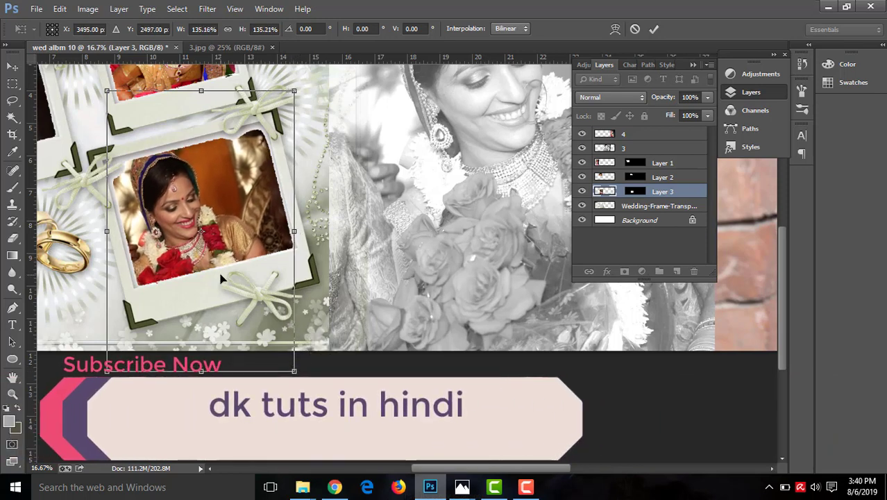
left_click_drag(221, 279, 224, 276)
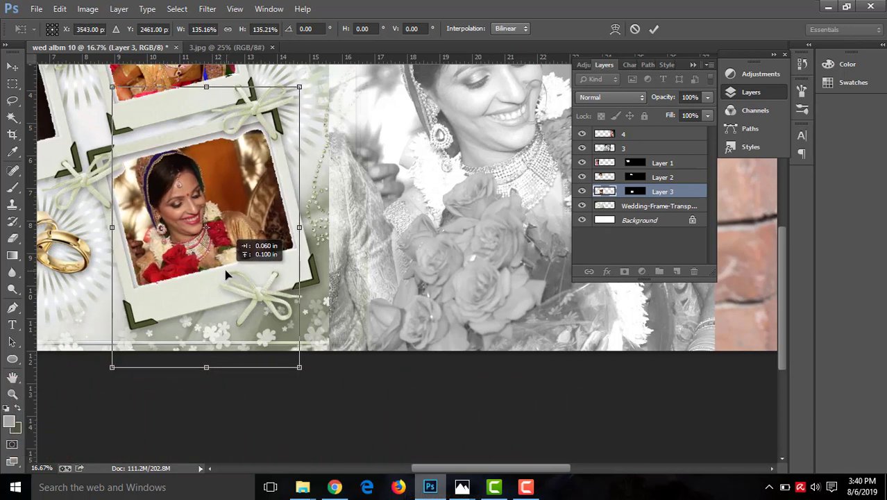
key("Return")
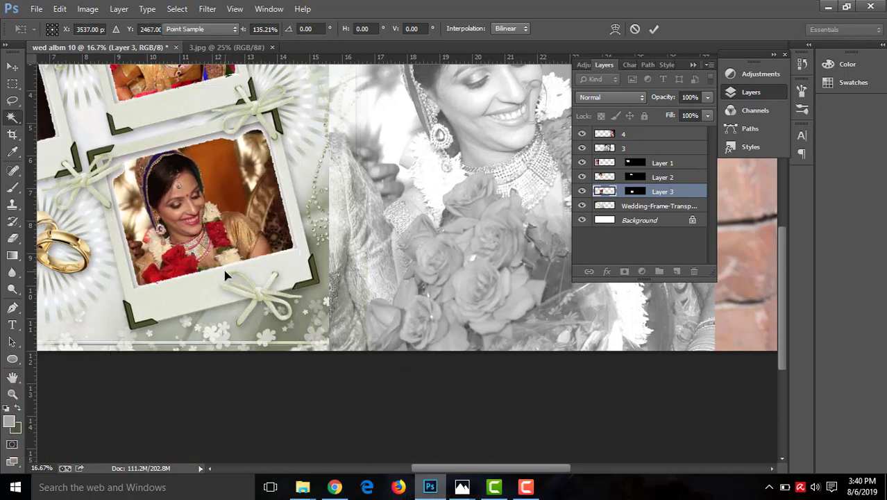
Set Layer 3's Levels input to black 7, midtone 1.00, white 214
key("ctrl+l")
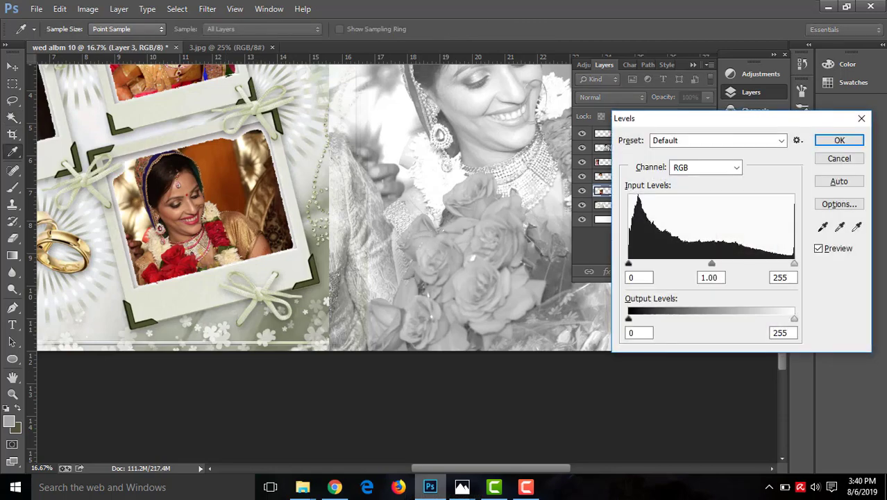
left_click_drag(794, 265, 767, 264)
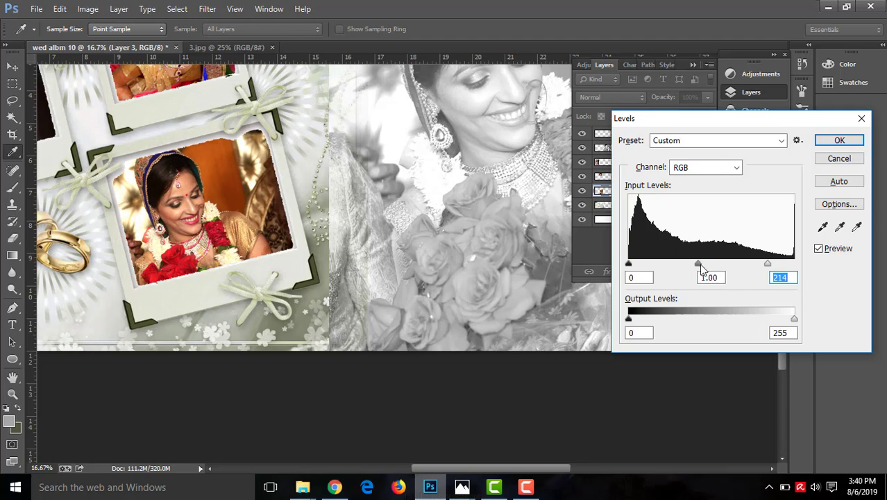
left_click_drag(695, 265, 698, 265)
left_click_drag(629, 264, 632, 265)
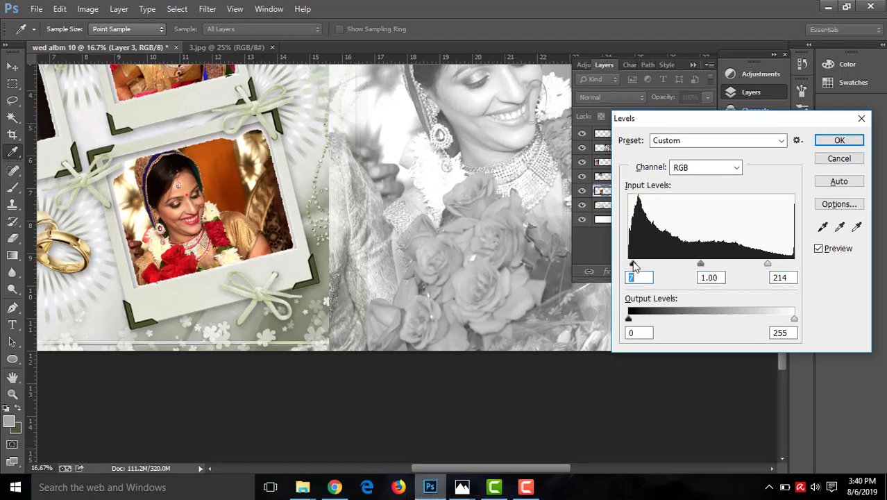
left_click(839, 140)
Fit the whole wed albm 10 spread on screen and collapse the Layers panel
key("w")
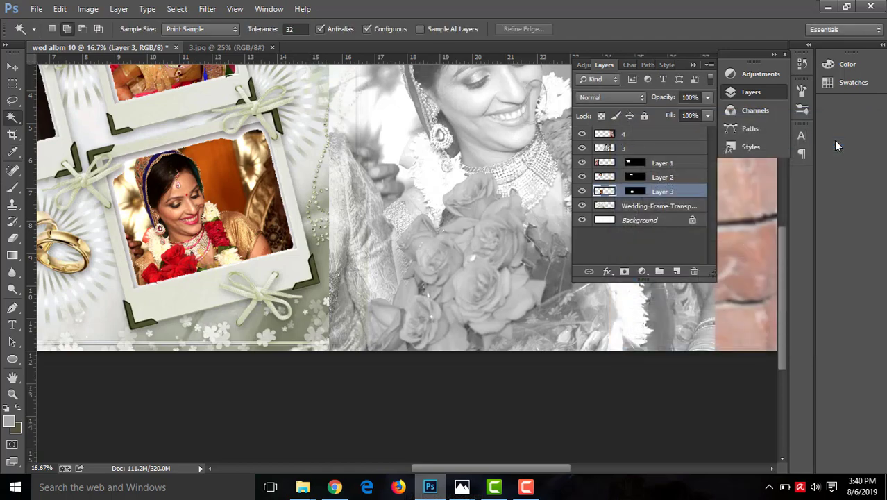
key("ctrl+0")
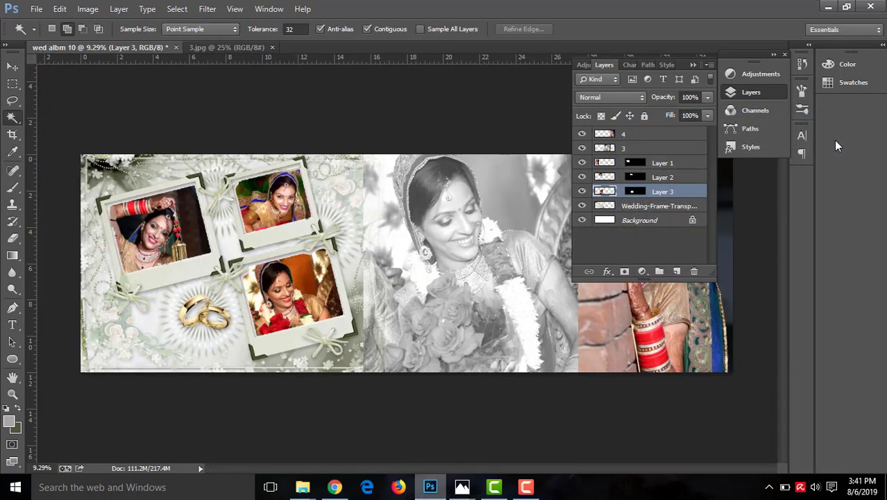
left_click(692, 65)
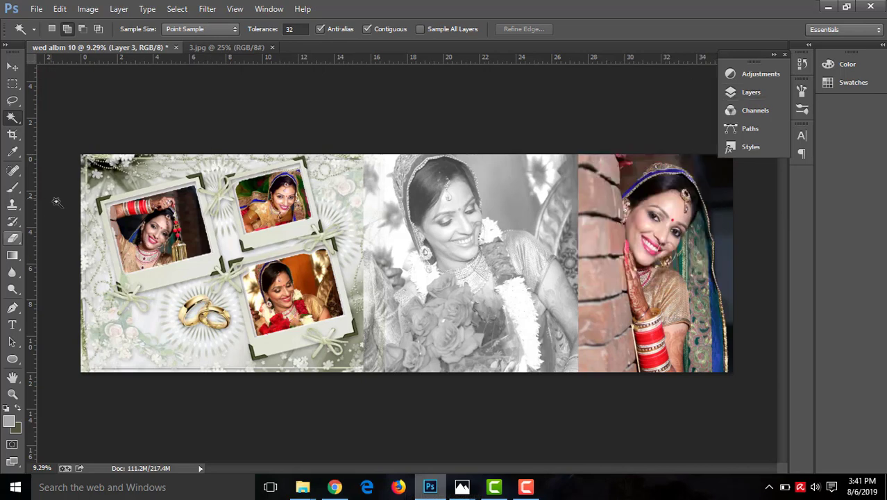
Add a 'Best Moment........' caption below the centre photo and shift it right into place
left_click(11, 324)
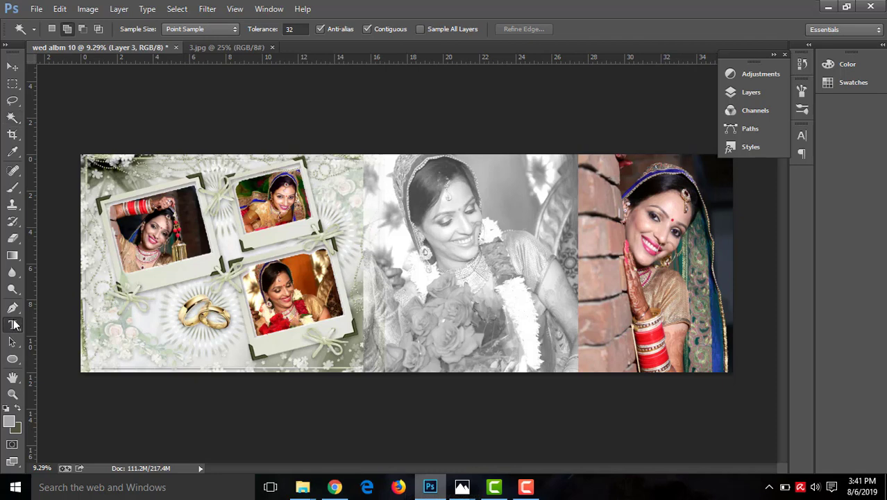
left_click(390, 346)
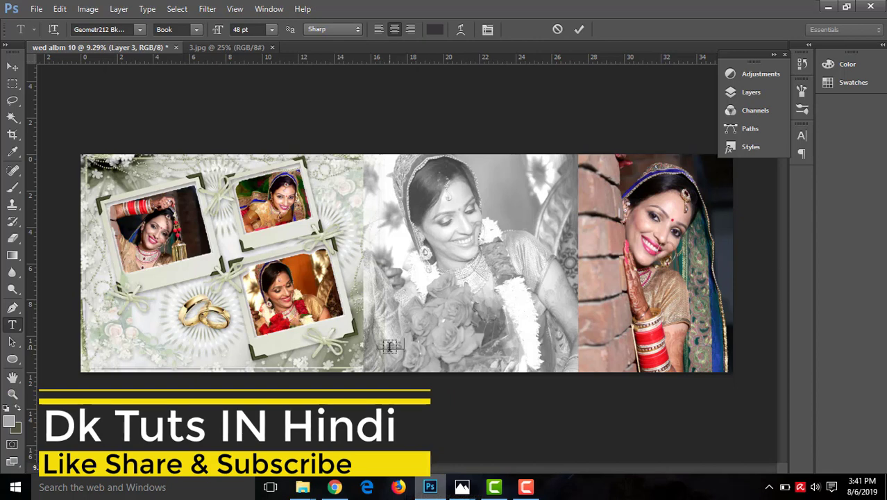
type("Best Mo")
type("ment")
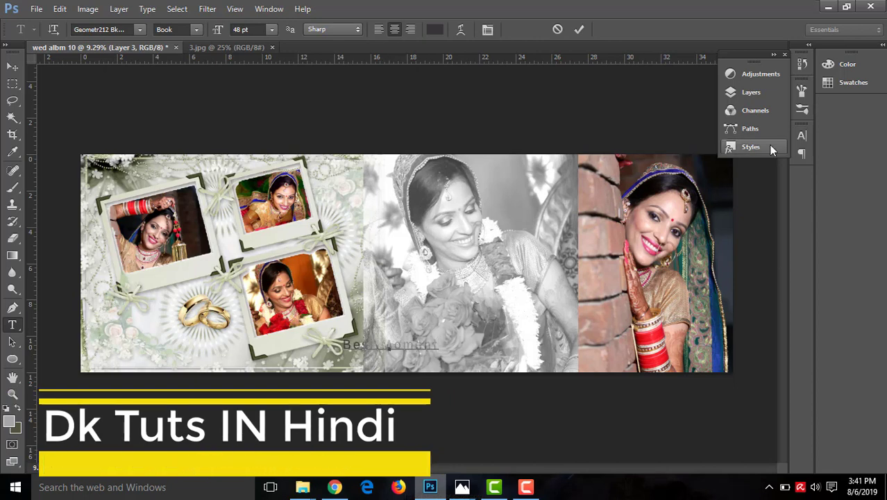
left_click(579, 29)
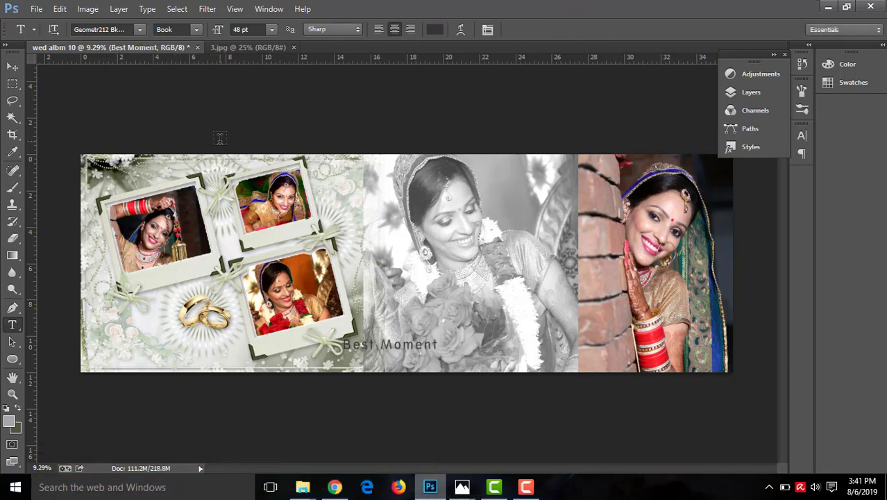
left_click(437, 341)
type("........")
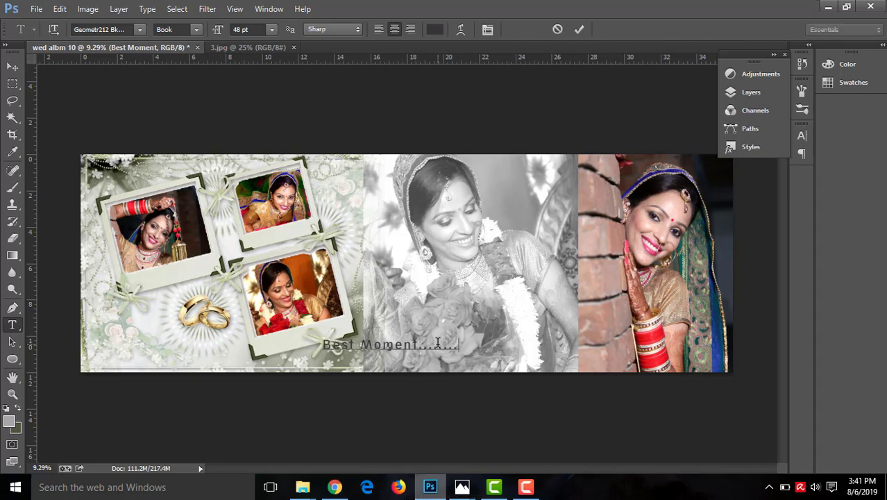
left_click(579, 30)
key("v")
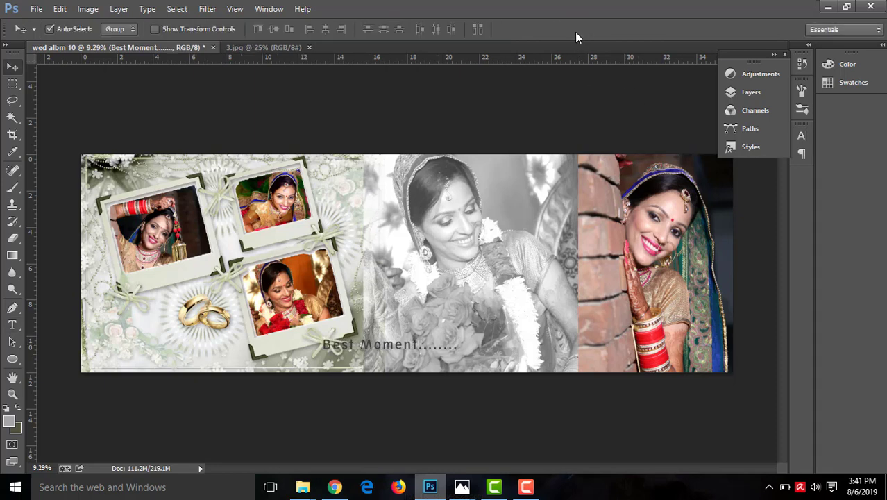
left_click_drag(397, 346, 457, 353)
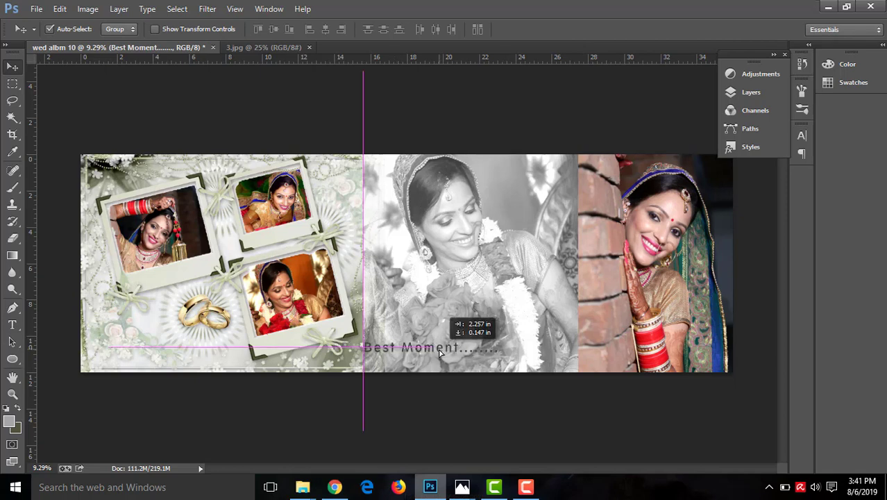
Fade layer 3 (the black-and-white centre photo) to 64% opacity in the Layers panel
left_click(458, 264)
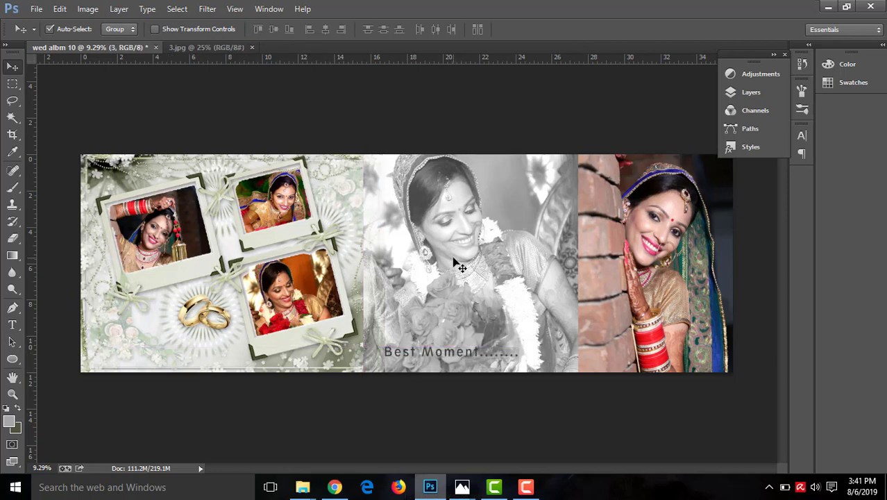
left_click(753, 96)
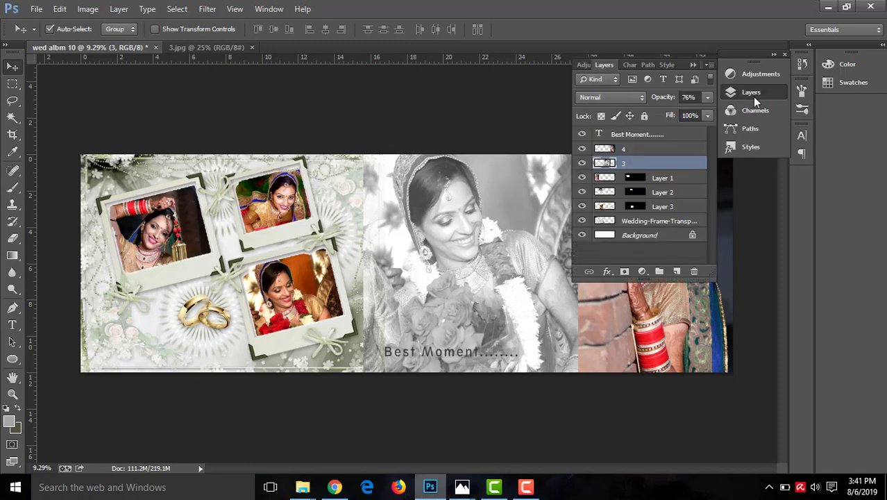
left_click(582, 162)
left_click(708, 97)
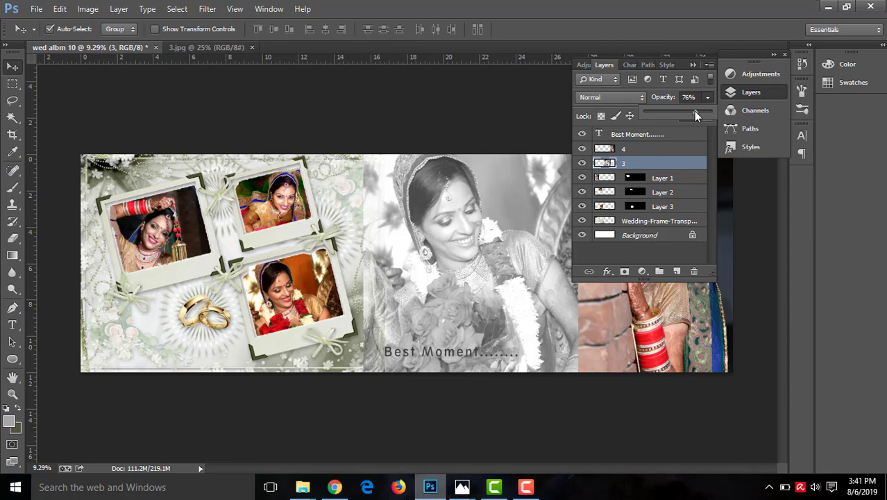
left_click_drag(695, 111, 686, 112)
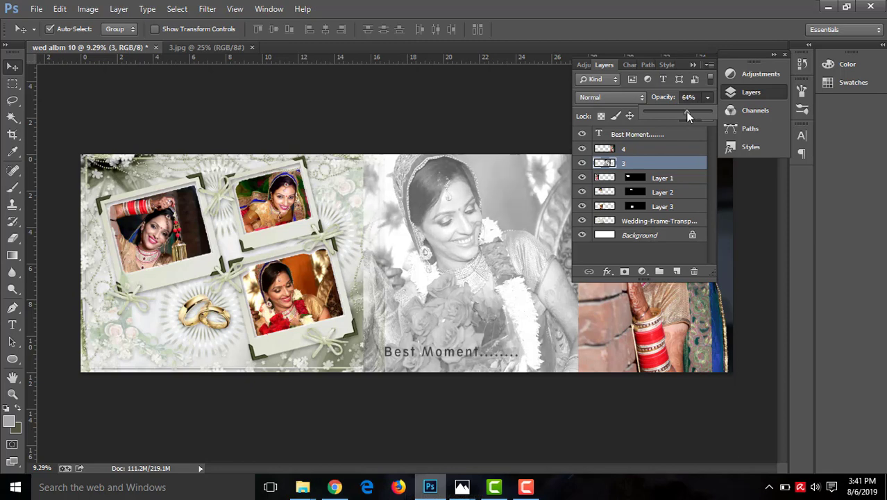
left_click(692, 63)
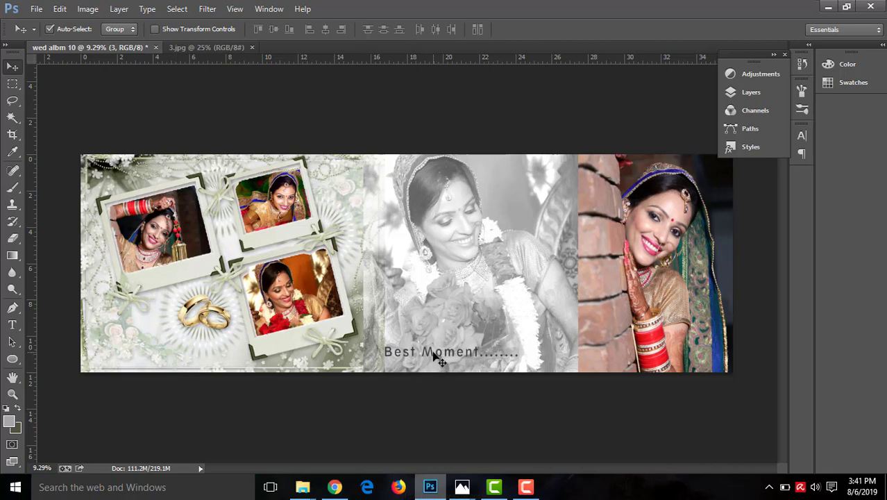
Nudge Best Moment right, then place a caption under the left page reading 'Happy Wedding....'
left_click_drag(433, 352, 447, 352)
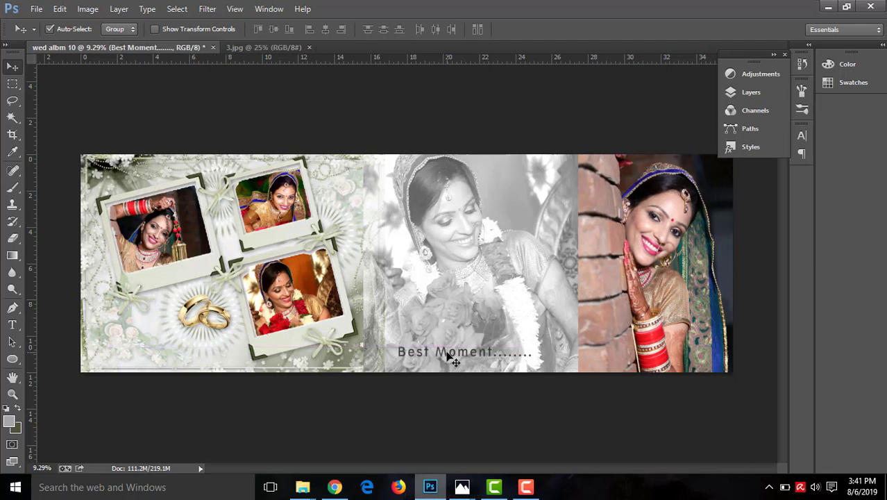
mouse_move(447, 354)
left_mouse_down()
mouse_move(146, 353)
mouse_move(191, 354)
left_mouse_up()
key("t")
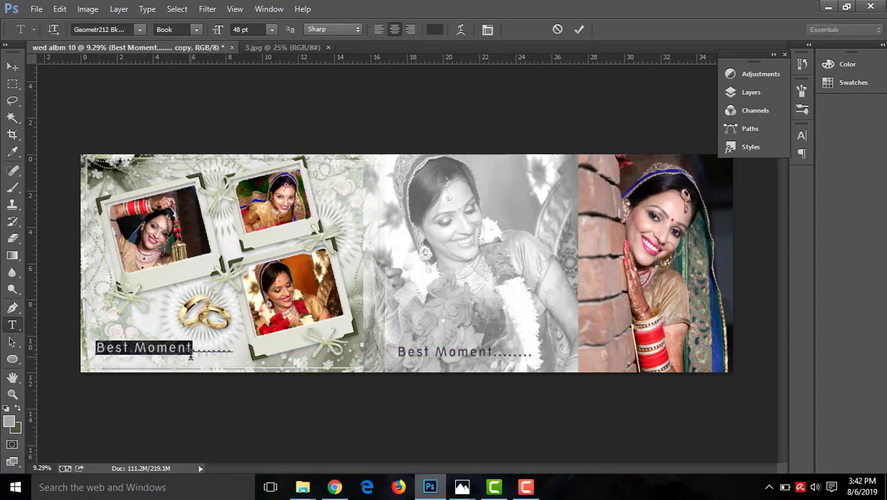
type("Happ")
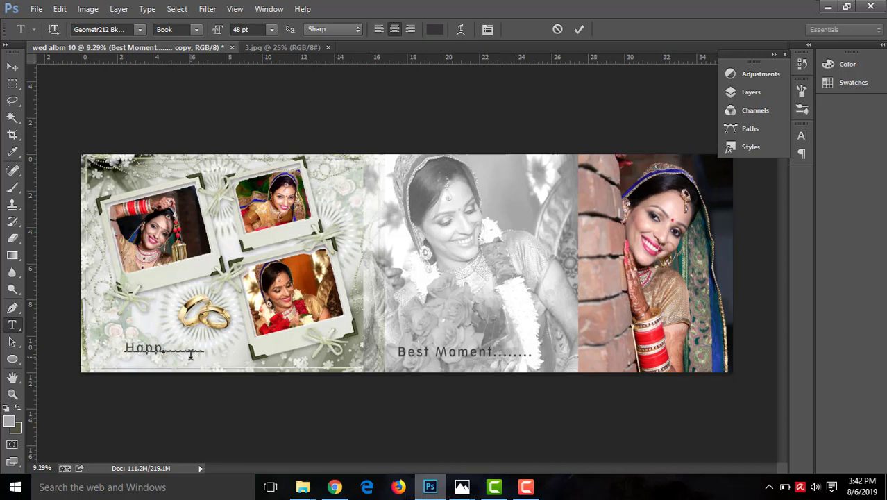
type("y We")
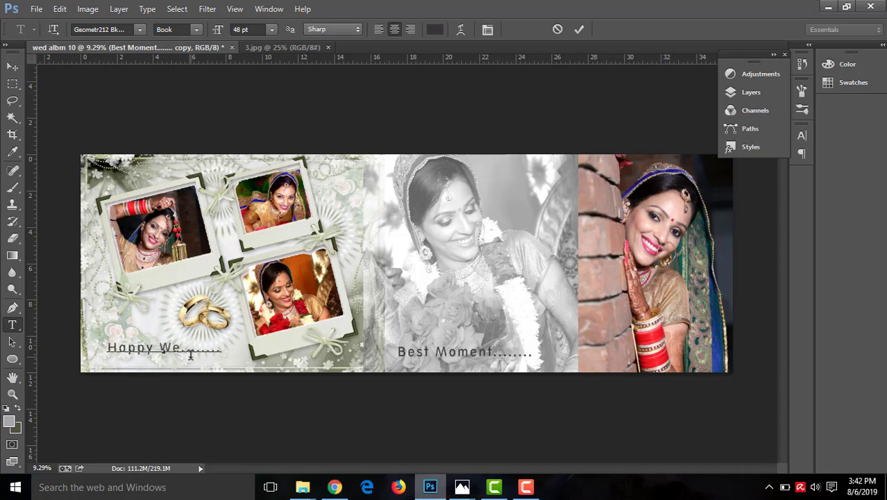
type("dding")
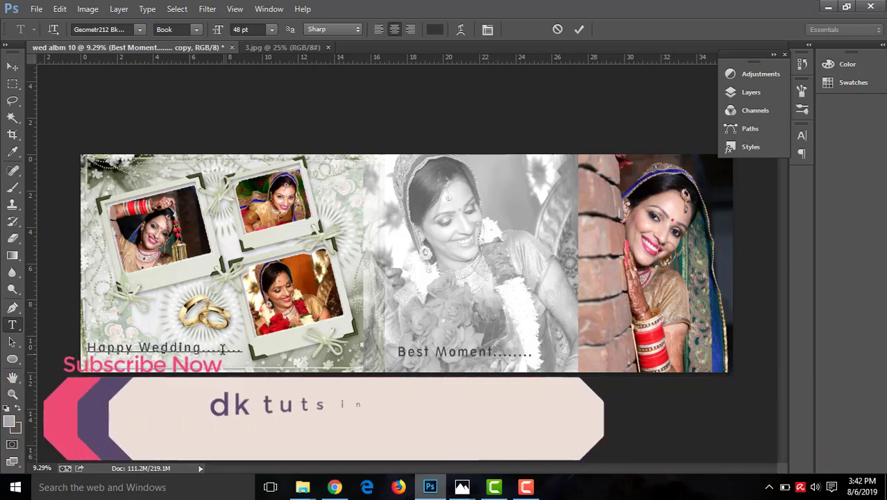
key("BackSpace")
key("BackSpace")
key("BackSpace")
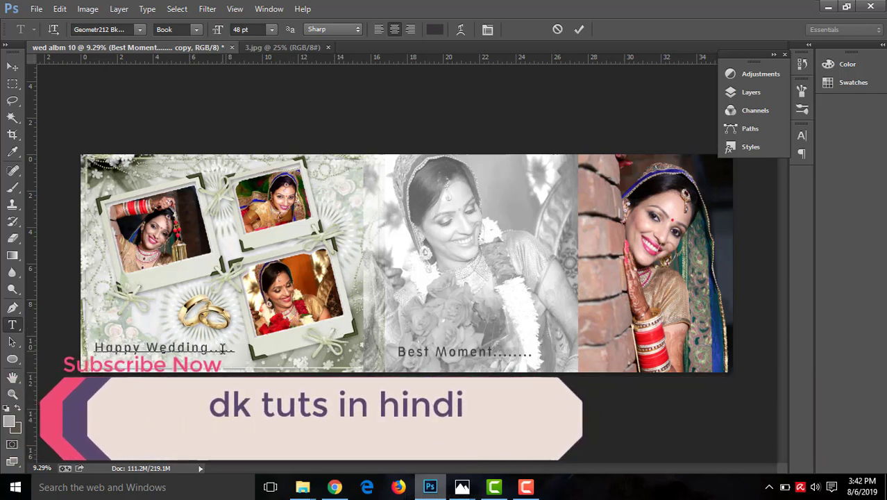
key("BackSpace")
key("BackSpace")
key("BackSpace")
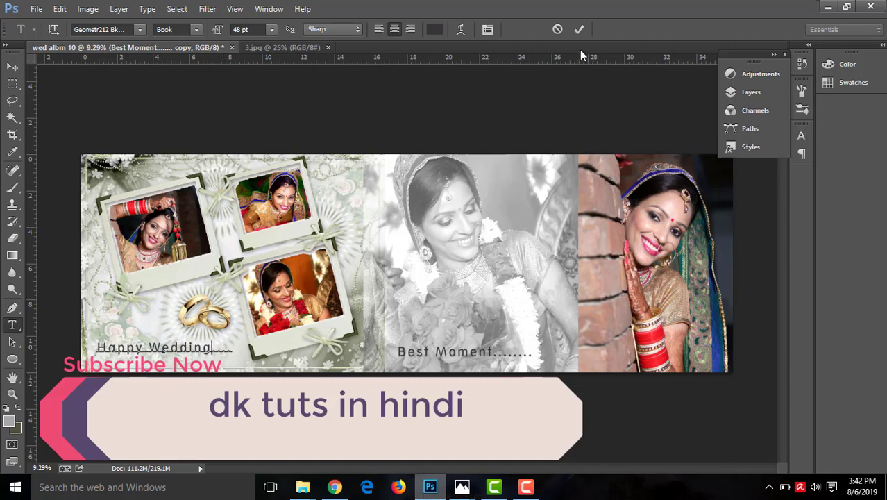
left_click(579, 31)
Settle the Happy Wedding caption slightly lower along the left page's bottom edge
key("v")
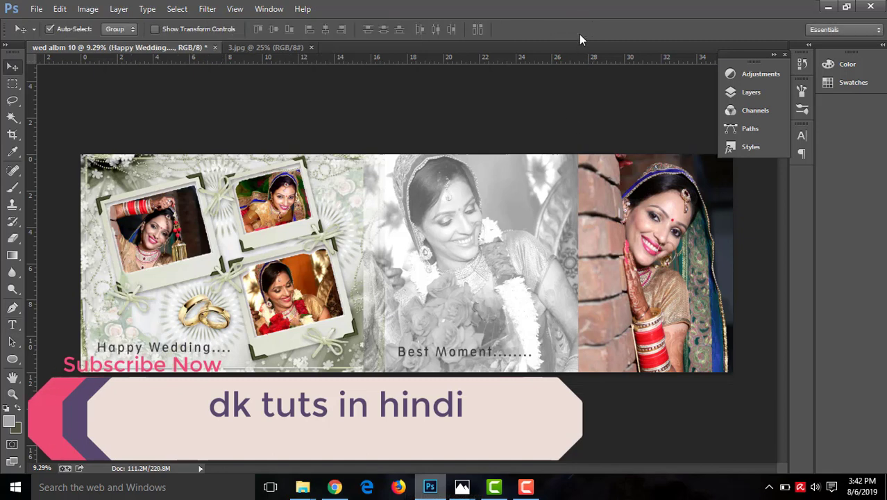
mouse_move(180, 350)
left_mouse_down()
mouse_move(189, 345)
mouse_move(178, 362)
left_mouse_up()
key("Down")
key("Down")
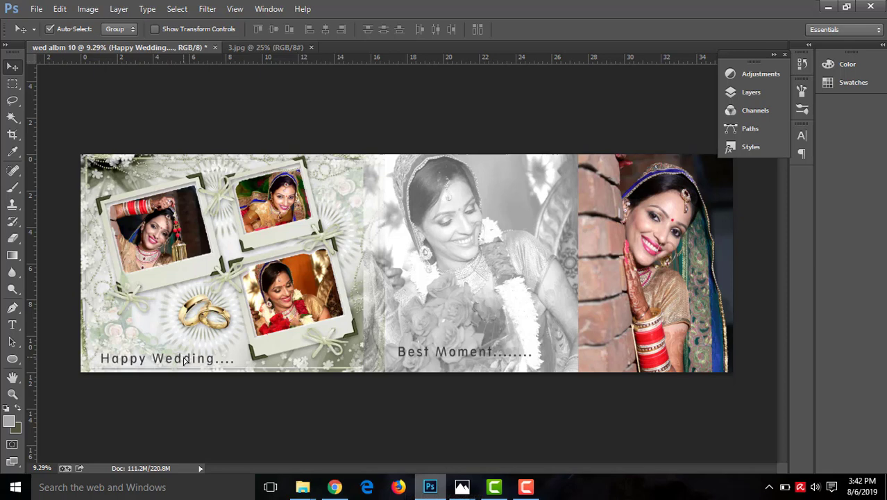
Save the spread as layered wed albm 10.psd with maximum compatibility
left_click(36, 9)
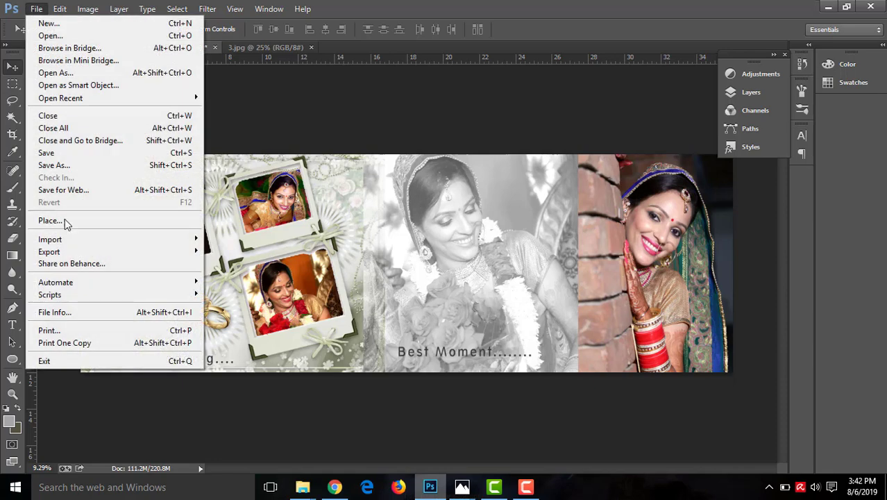
left_click(80, 153)
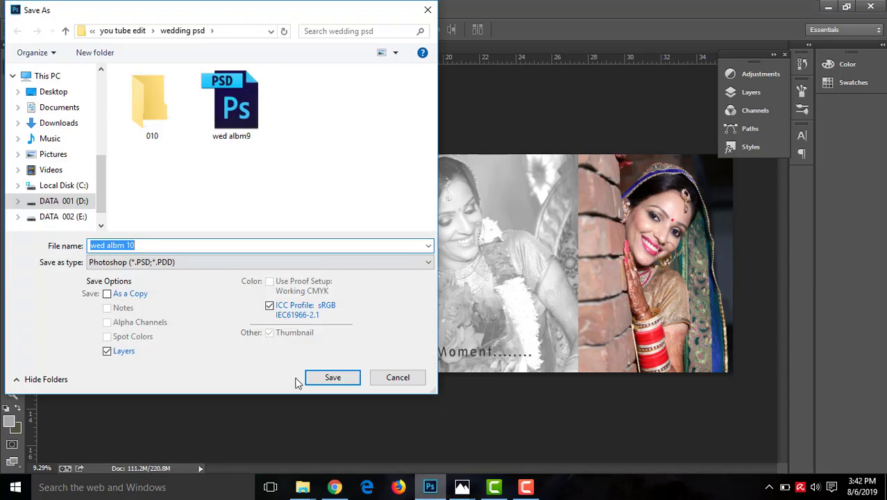
left_click(314, 378)
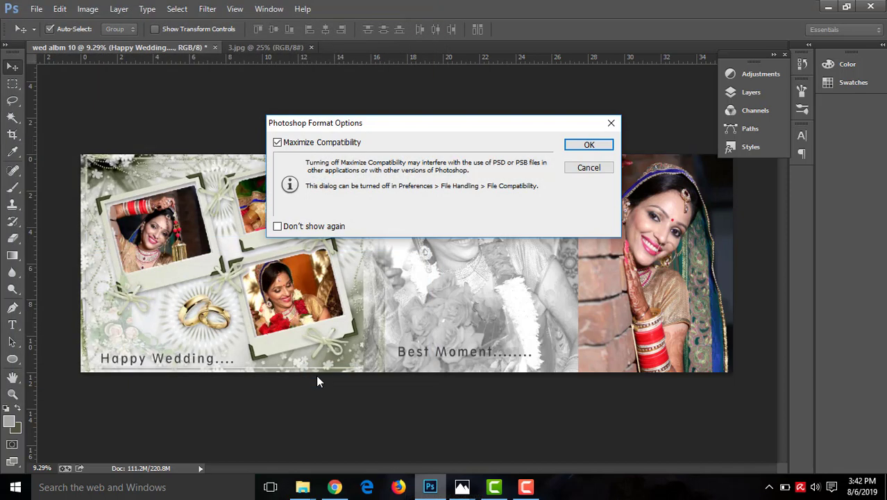
left_click(579, 146)
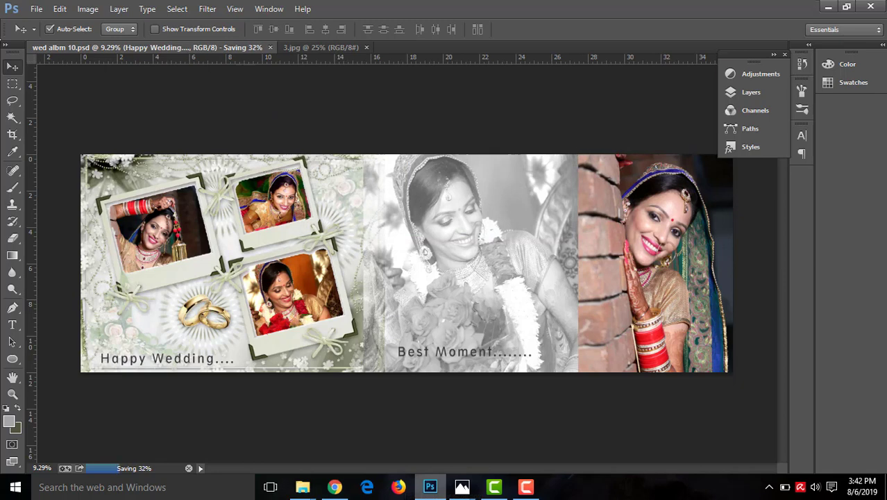
Retry saving a copy and dismiss the save-in-progress error
left_click(36, 9)
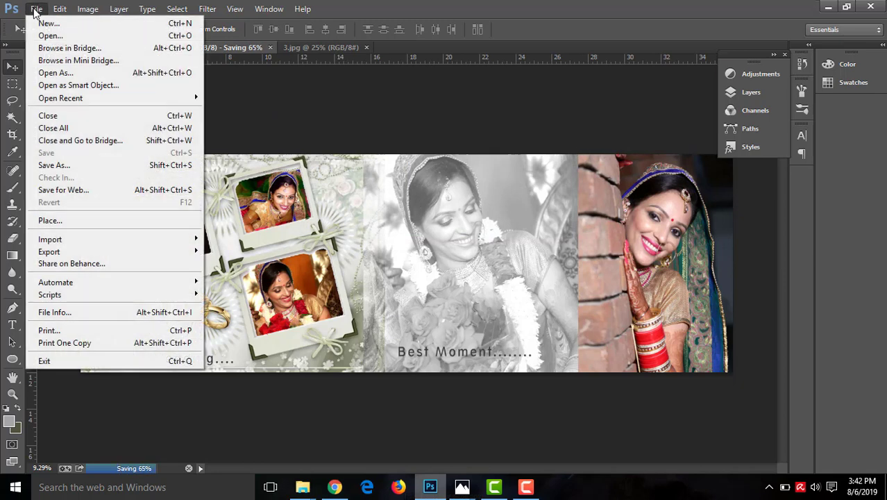
left_click(70, 164)
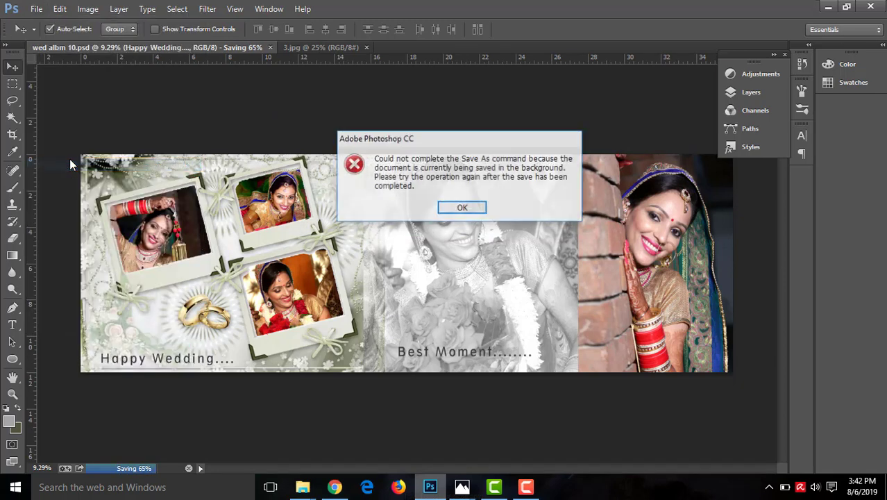
left_click(462, 207)
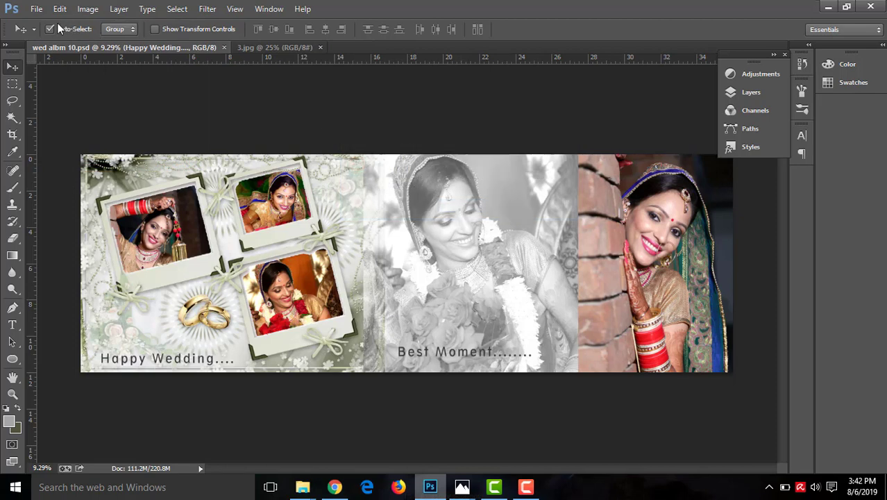
left_click(36, 9)
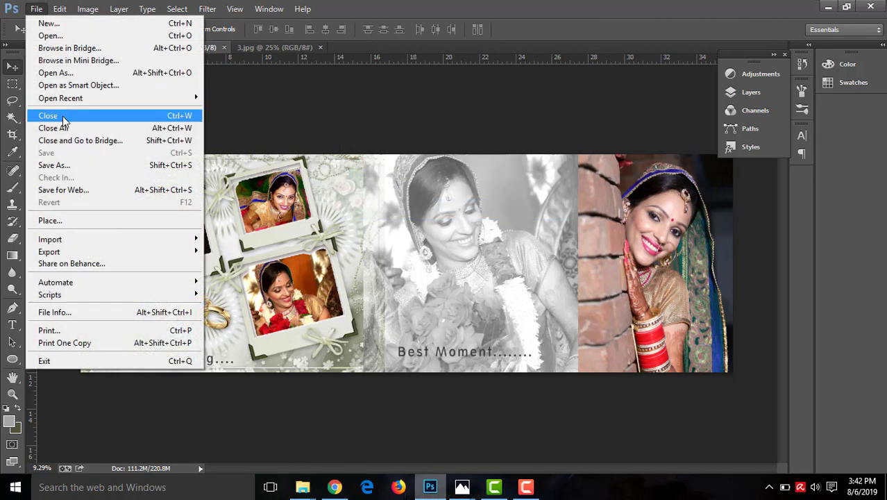
Save a JPEG copy named wed albm 110 into folder 010 at quality 9 (High)
left_click(61, 164)
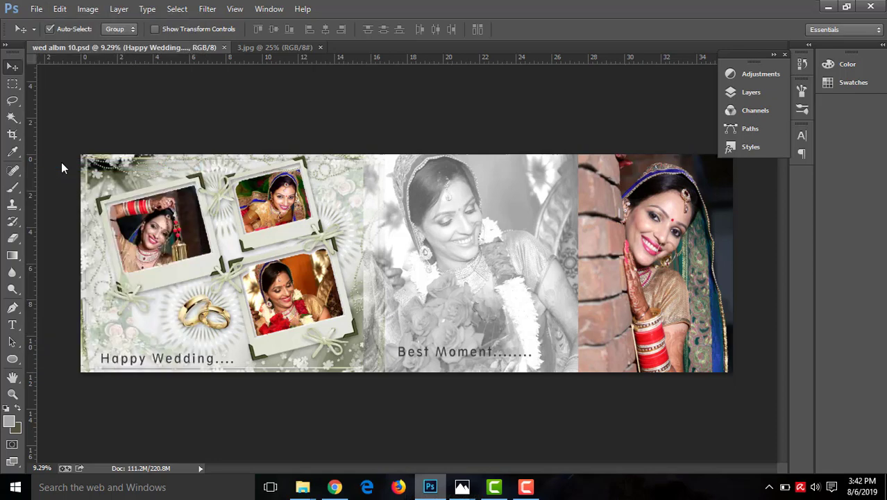
left_click(114, 263)
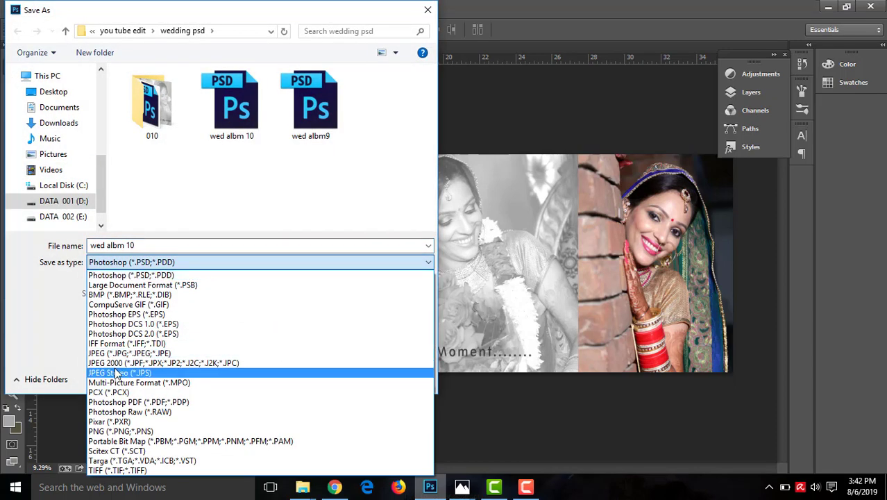
left_click(115, 353)
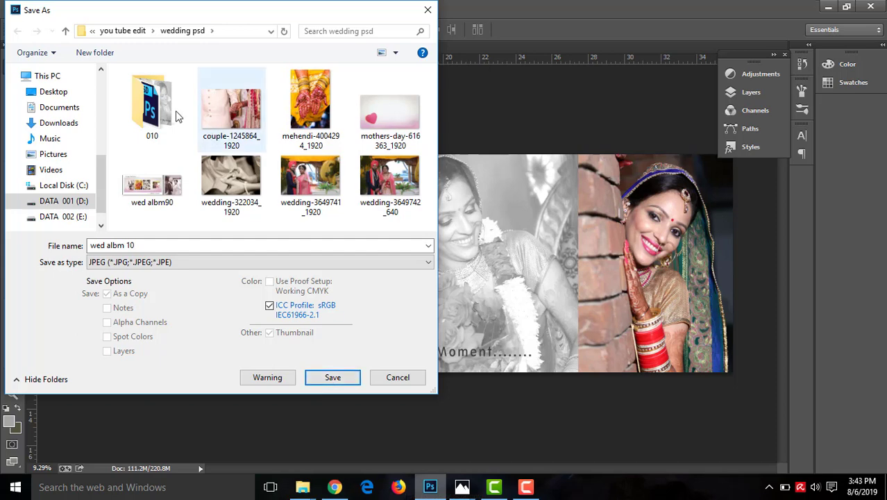
double_click(149, 97)
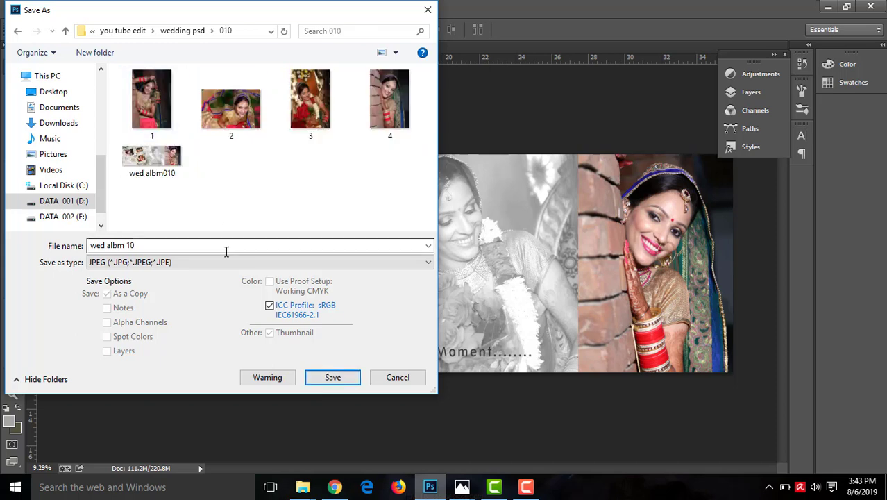
left_click(129, 245)
key("ctrl+a")
left_click(131, 245)
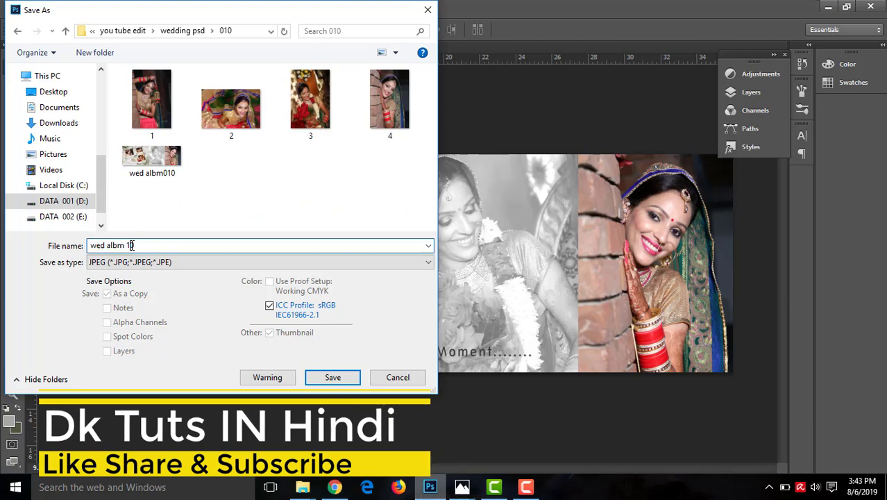
left_click(317, 380)
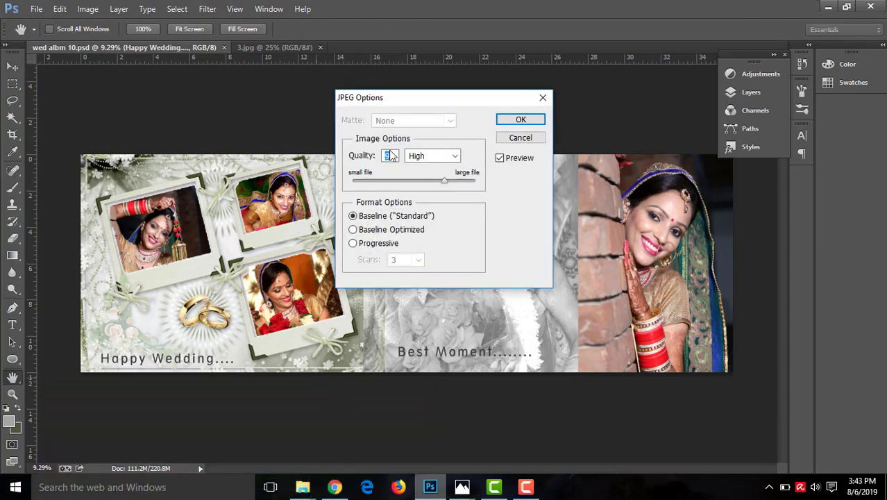
left_click(521, 119)
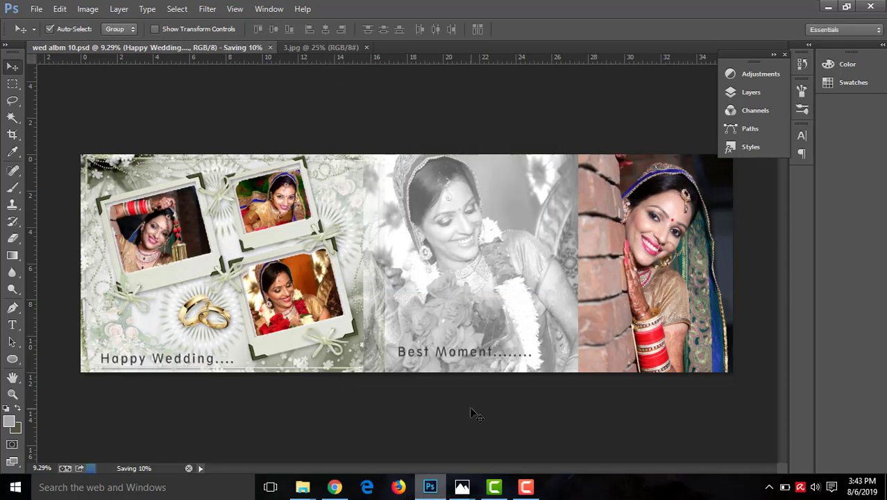
mouse_move(302, 486)
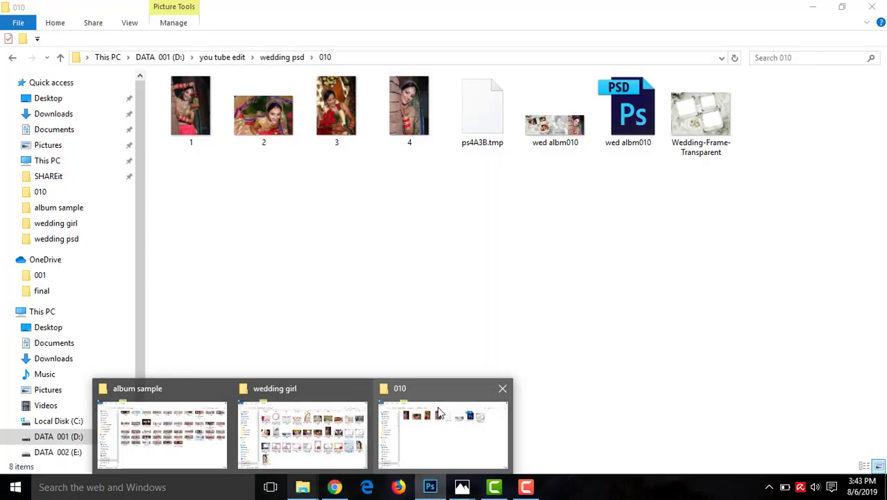
Open wed albm 110 from the 010 folder in Photos, review it, then close Photos
left_click(438, 412)
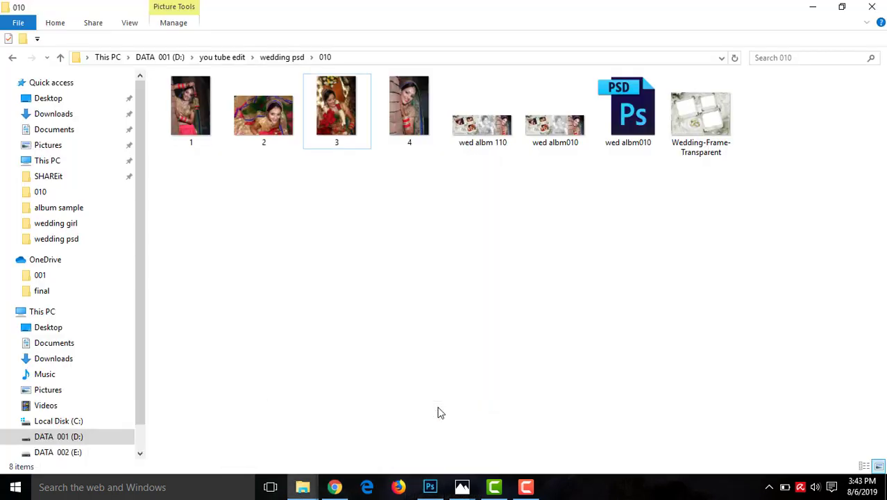
left_click(471, 136)
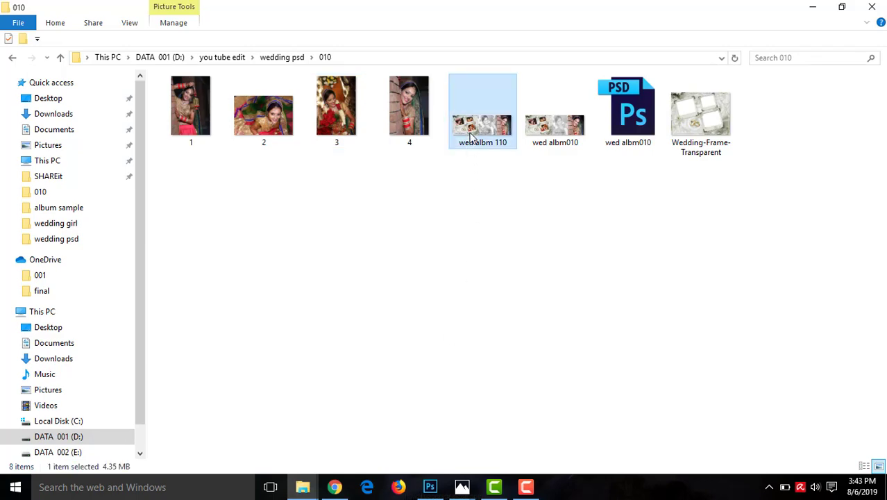
double_click(471, 136)
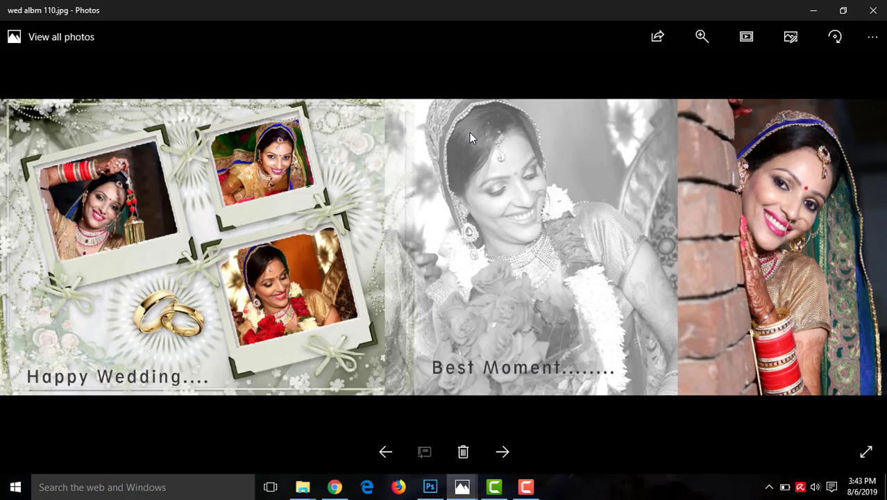
left_click(874, 11)
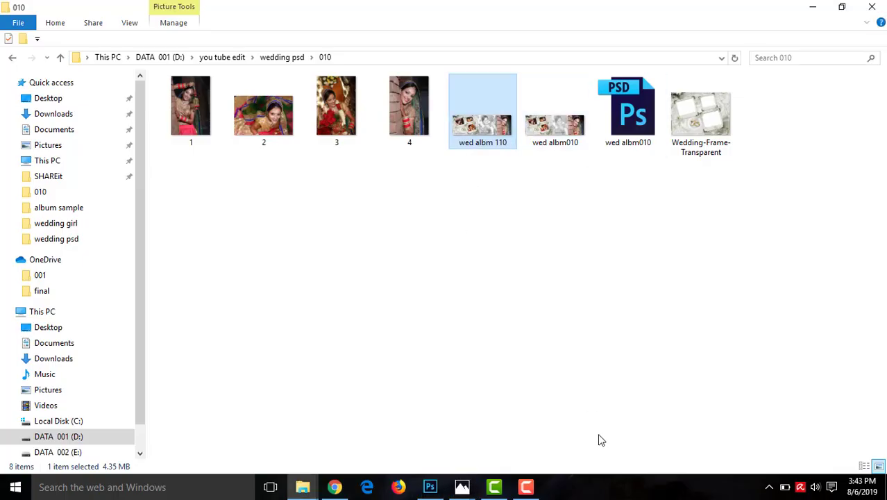
left_click(534, 491)
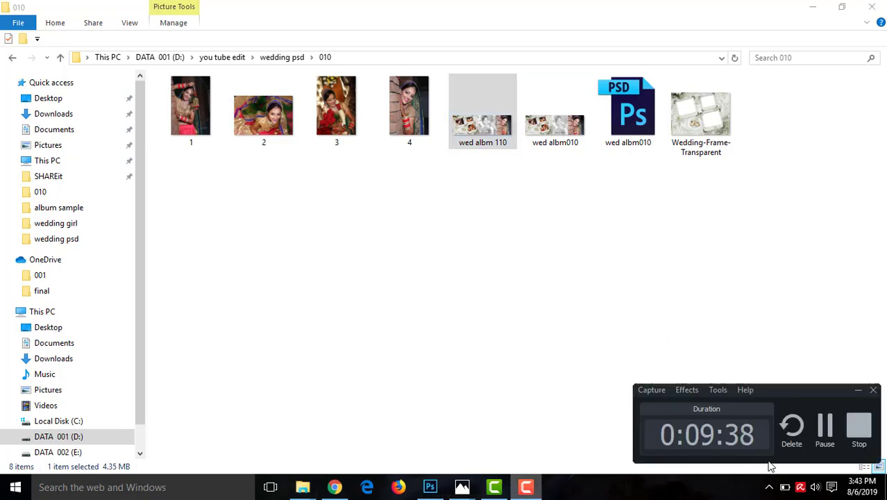